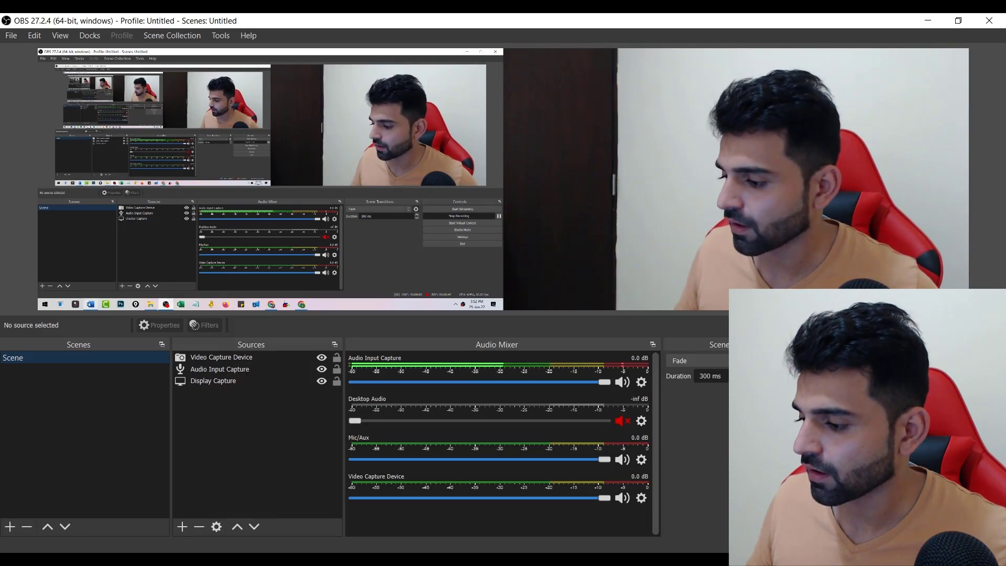
Bring the 'Get your Google ads account back' Word outline to the front.
{"action": "key", "text": "alt+Tab"}
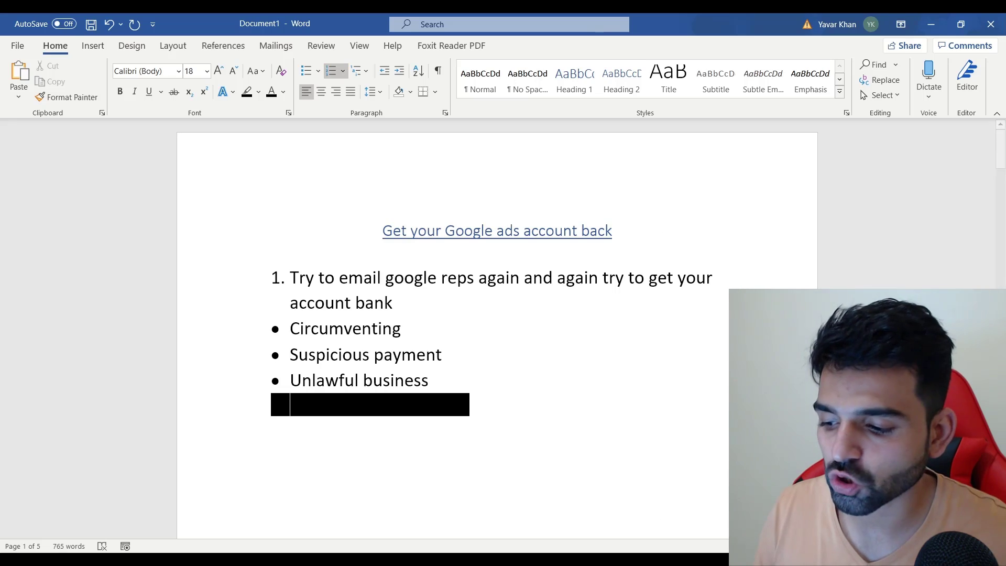
In Gmail, page through the google.com search results to results 601–650.
{"action": "key", "text": "alt+Tab"}
{"action": "left_click", "coordinate": [107, 23]}
{"action": "scroll", "coordinate": [577, 263], "scroll_direction": "up", "scroll_amount": 5}
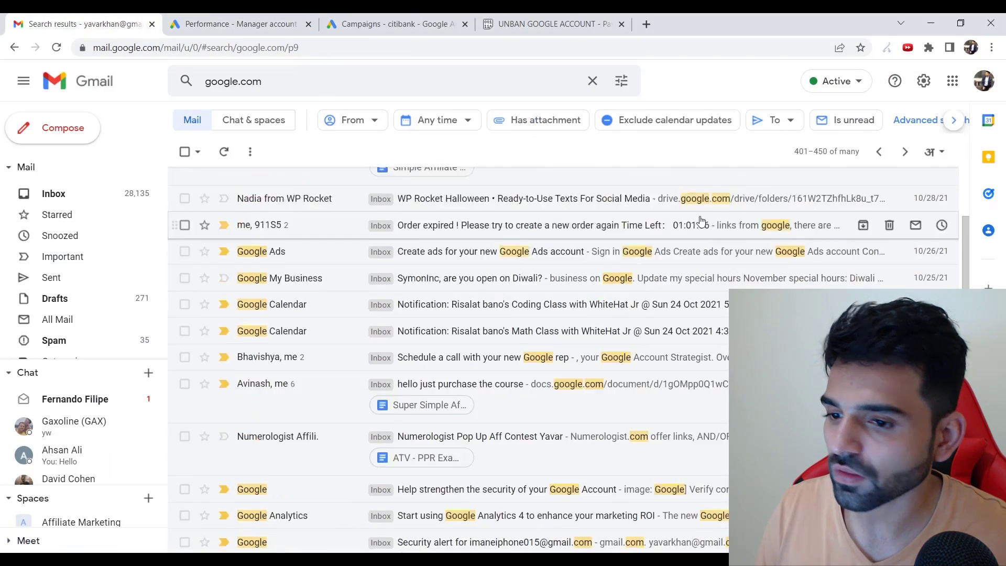
{"action": "scroll", "coordinate": [771, 266], "scroll_direction": "down", "scroll_amount": 6}
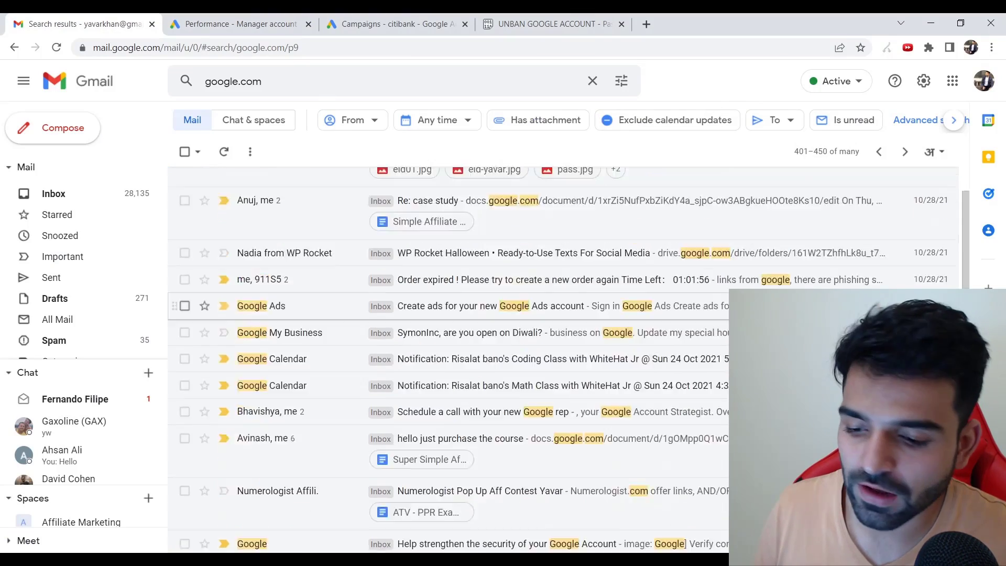
{"action": "scroll", "coordinate": [771, 315], "scroll_direction": "down", "scroll_amount": 5}
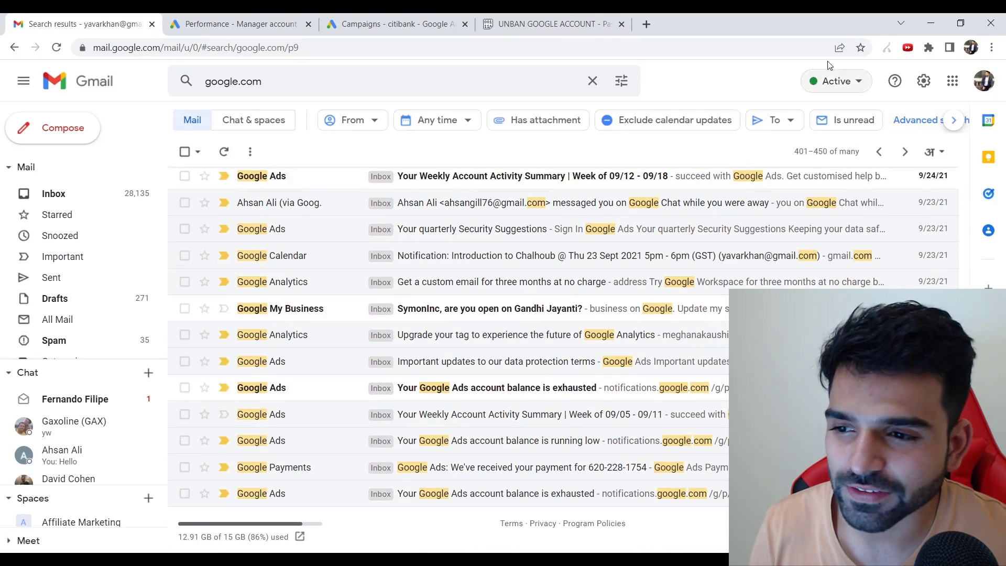
{"action": "left_click", "coordinate": [906, 152]}
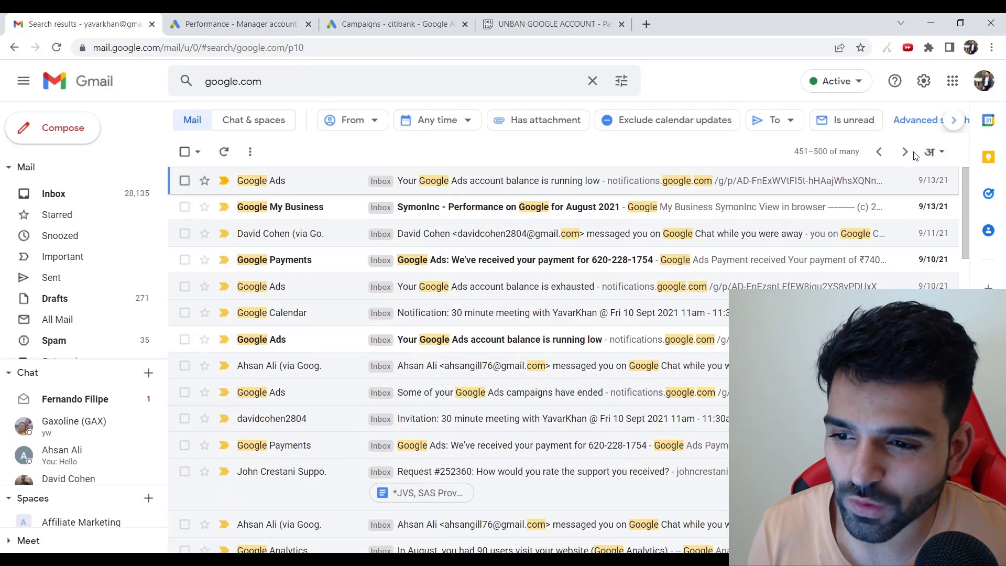
{"action": "left_click", "coordinate": [906, 151]}
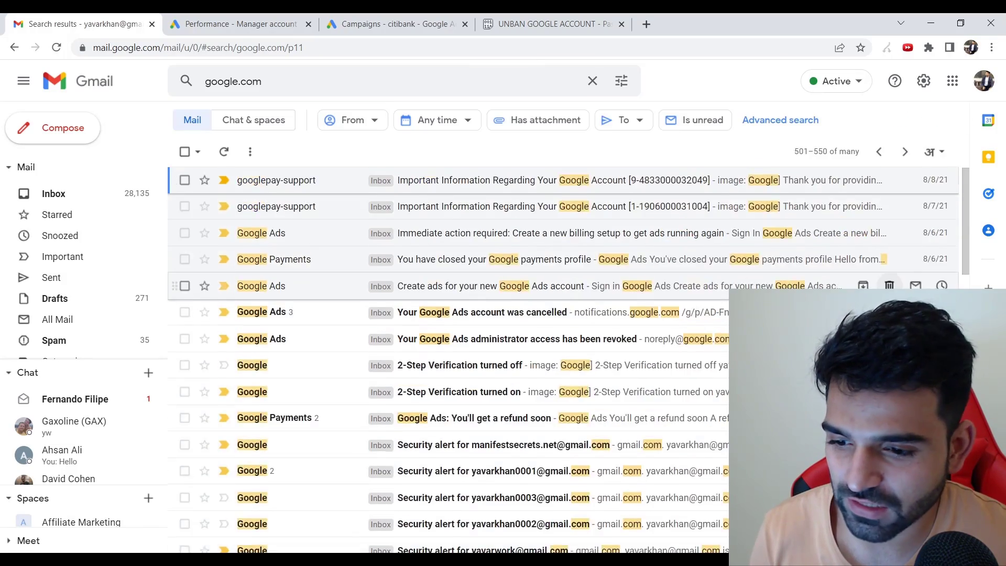
{"action": "scroll", "coordinate": [472, 322], "scroll_direction": "down", "scroll_amount": 5}
{"action": "left_click", "coordinate": [905, 152]}
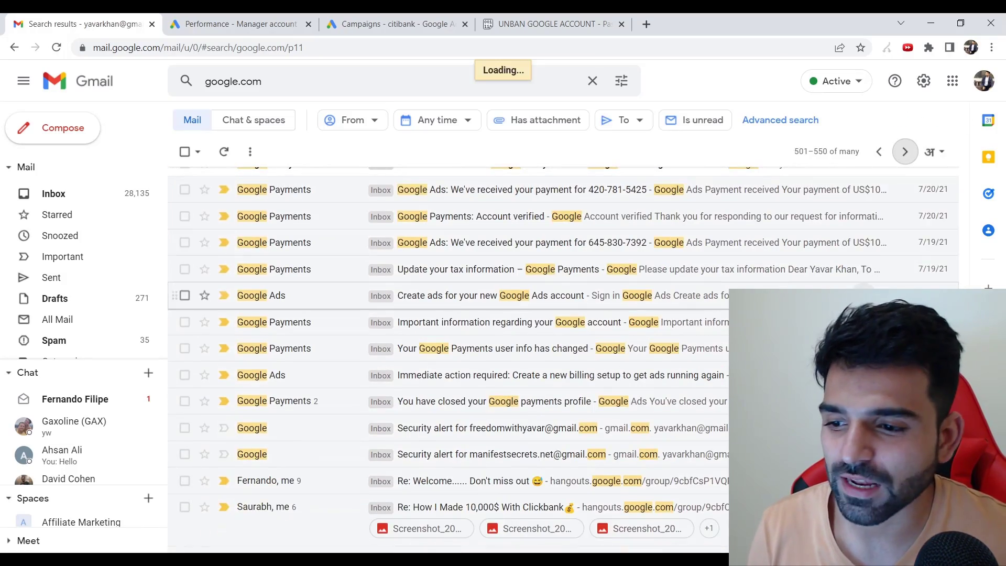
{"action": "scroll", "coordinate": [524, 313], "scroll_direction": "down", "scroll_amount": 1}
{"action": "scroll", "coordinate": [850, 265], "scroll_direction": "down", "scroll_amount": 10}
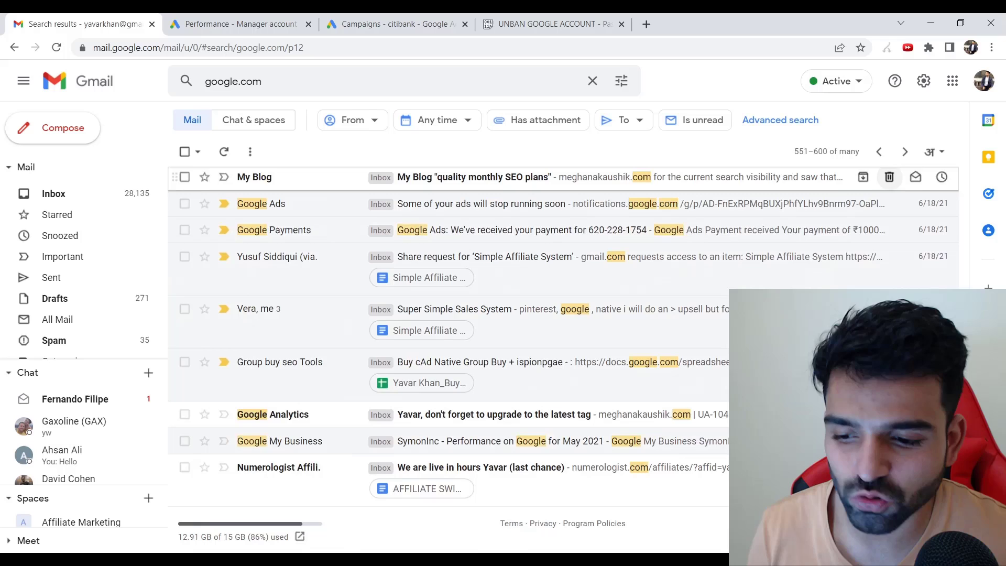
{"action": "left_click", "coordinate": [906, 151]}
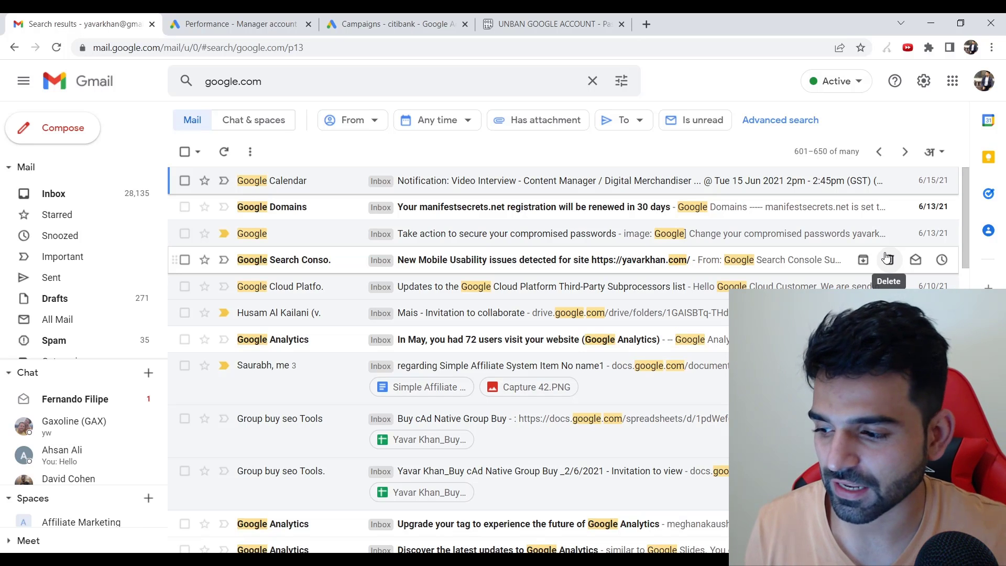
{"action": "scroll", "coordinate": [524, 335], "scroll_direction": "down", "scroll_amount": 10}
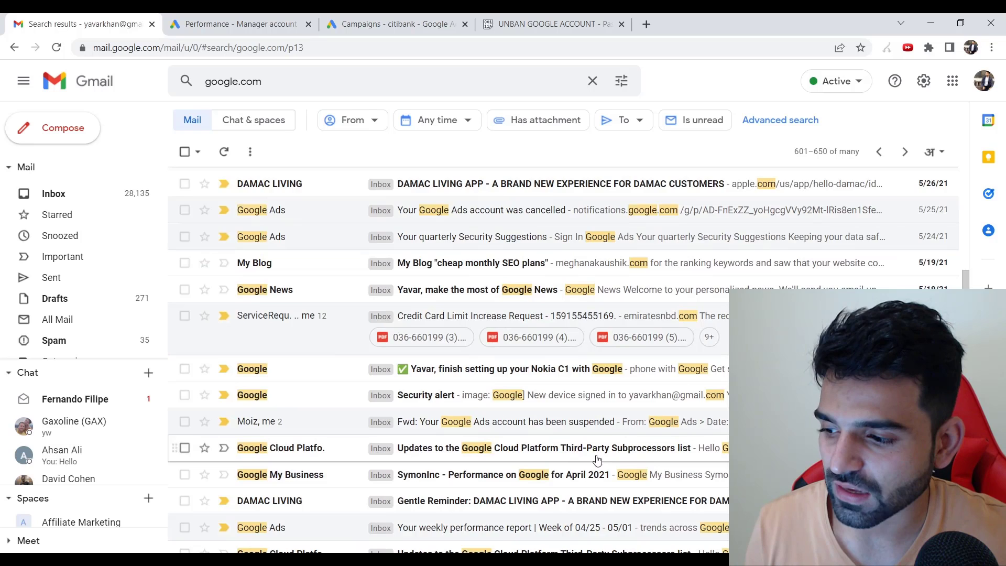
{"action": "scroll", "coordinate": [597, 460], "scroll_direction": "down", "scroll_amount": 3}
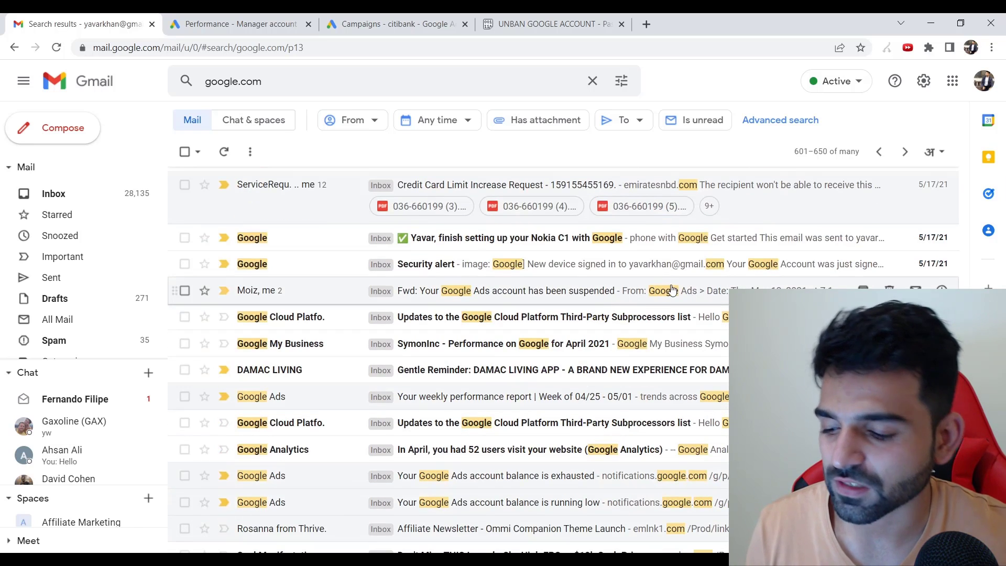
Rerun the google.com search, read the ads-support Unsuspended Account email, and go back.
{"action": "left_click", "coordinate": [337, 83]}
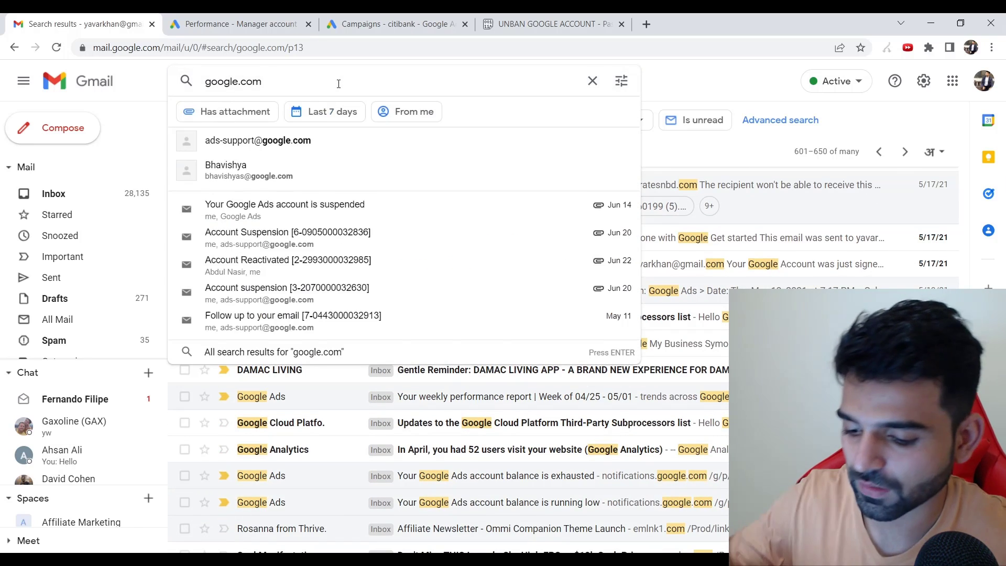
{"action": "key", "text": "Return"}
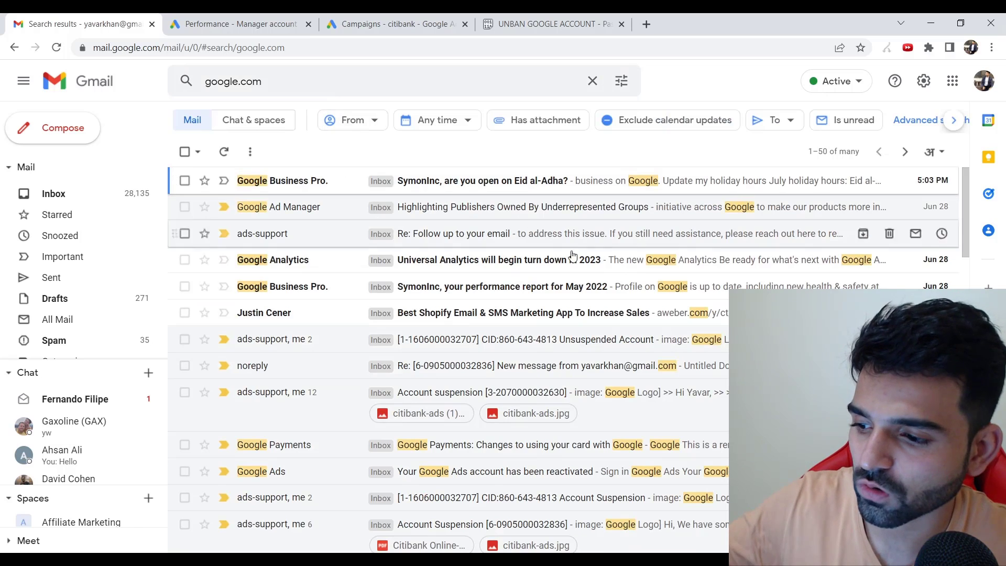
{"action": "left_click", "coordinate": [630, 342]}
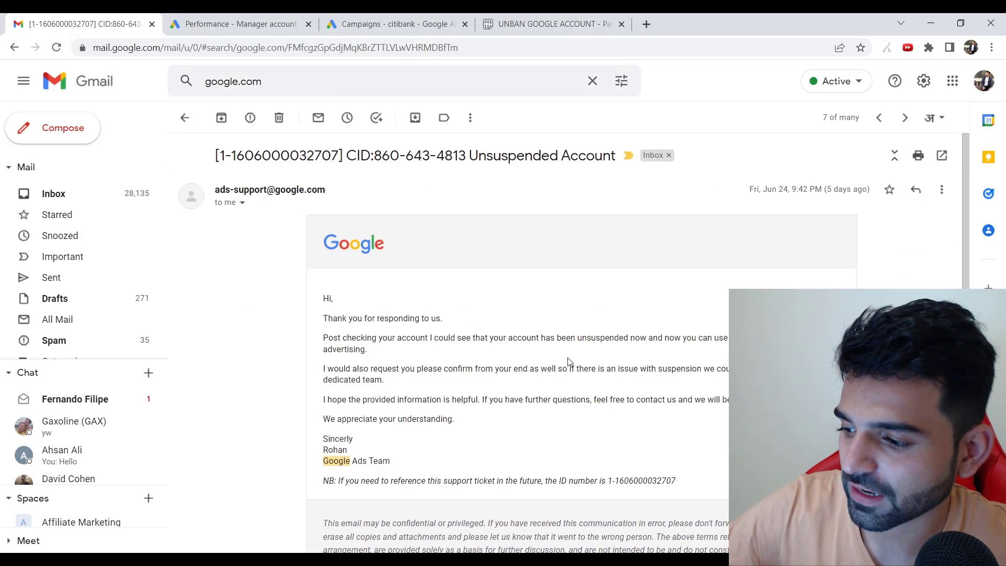
{"action": "left_click", "coordinate": [14, 47]}
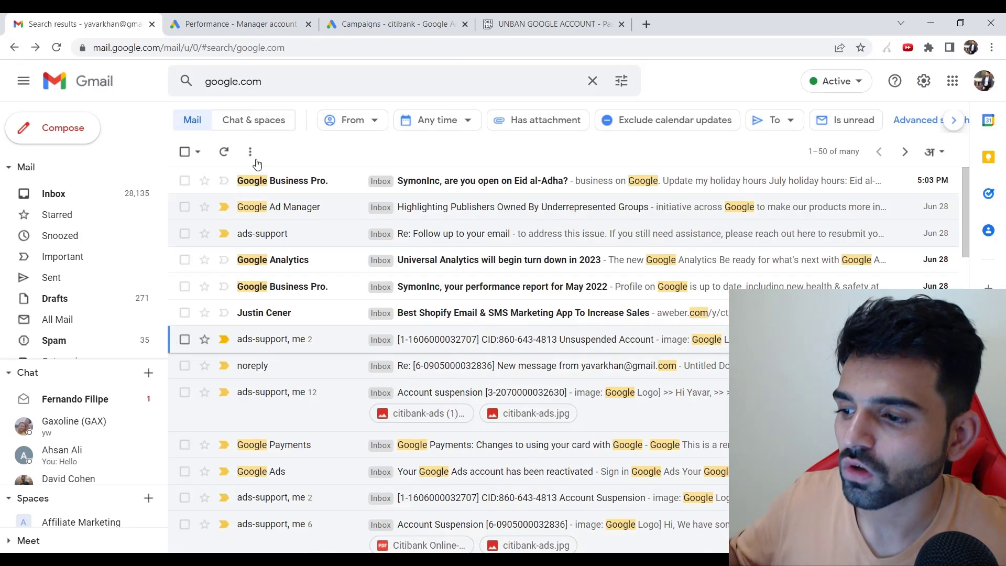
Show the citibank account's campaigns page marked unsuspended, then return to the Word outline.
{"action": "left_click", "coordinate": [256, 18]}
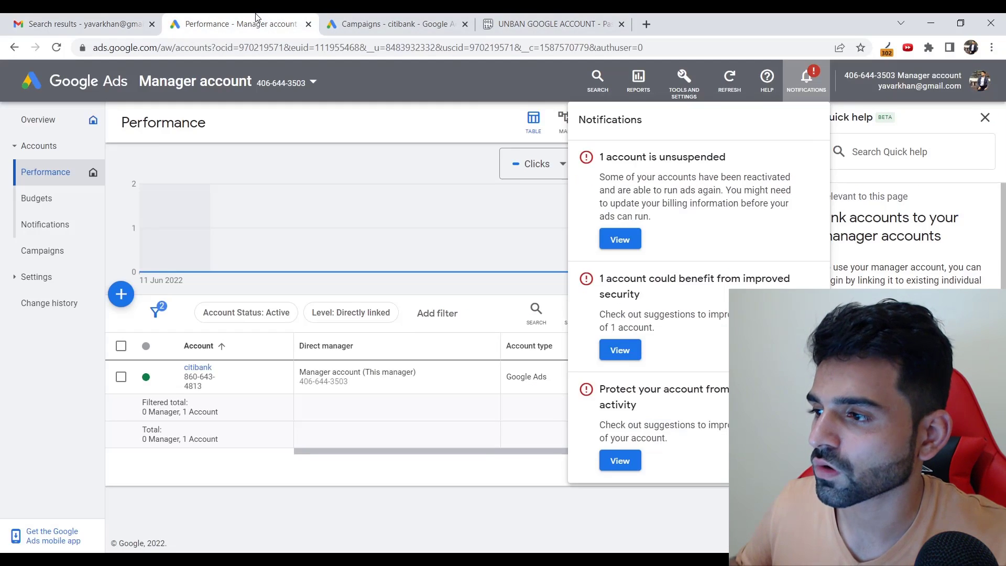
{"action": "left_click", "coordinate": [365, 19]}
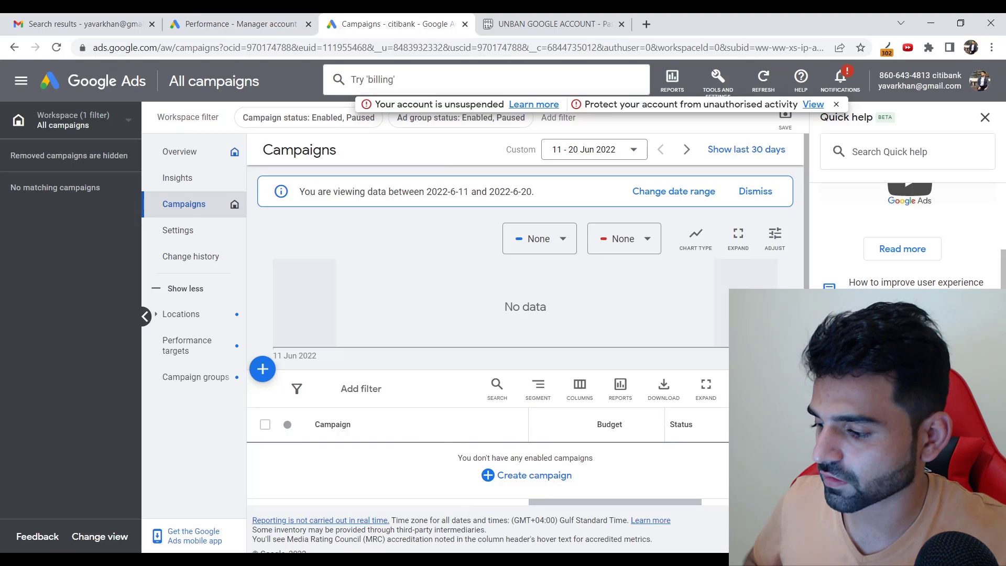
{"action": "key", "text": "alt+Tab"}
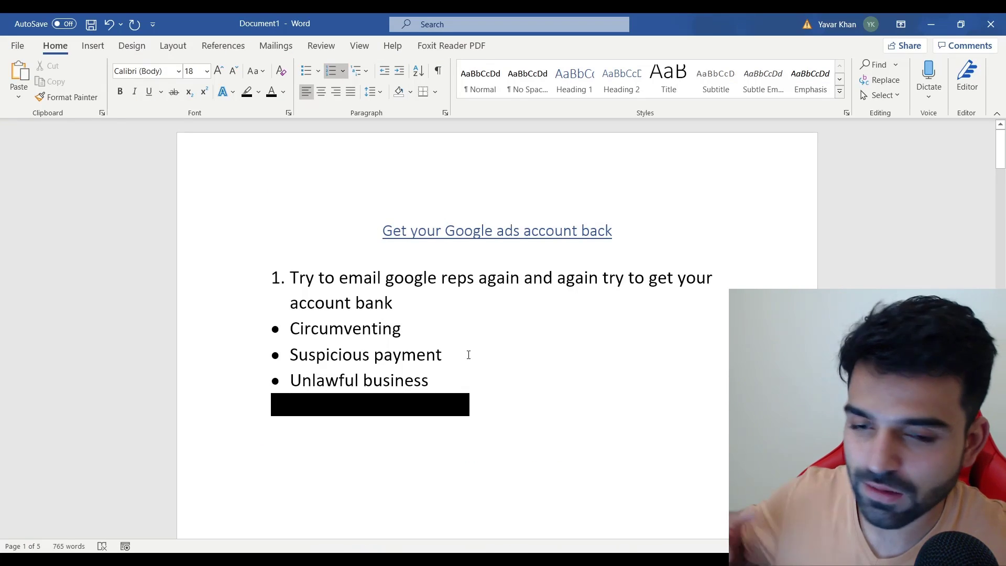
{"action": "scroll", "coordinate": [480, 341], "scroll_direction": "down", "scroll_amount": 20}
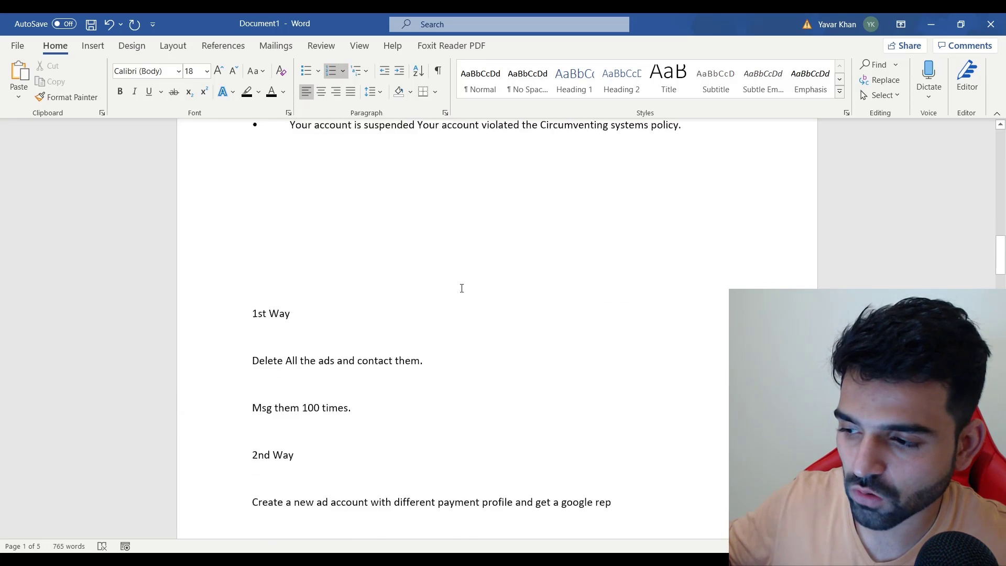
{"action": "scroll", "coordinate": [393, 324], "scroll_direction": "down", "scroll_amount": 10}
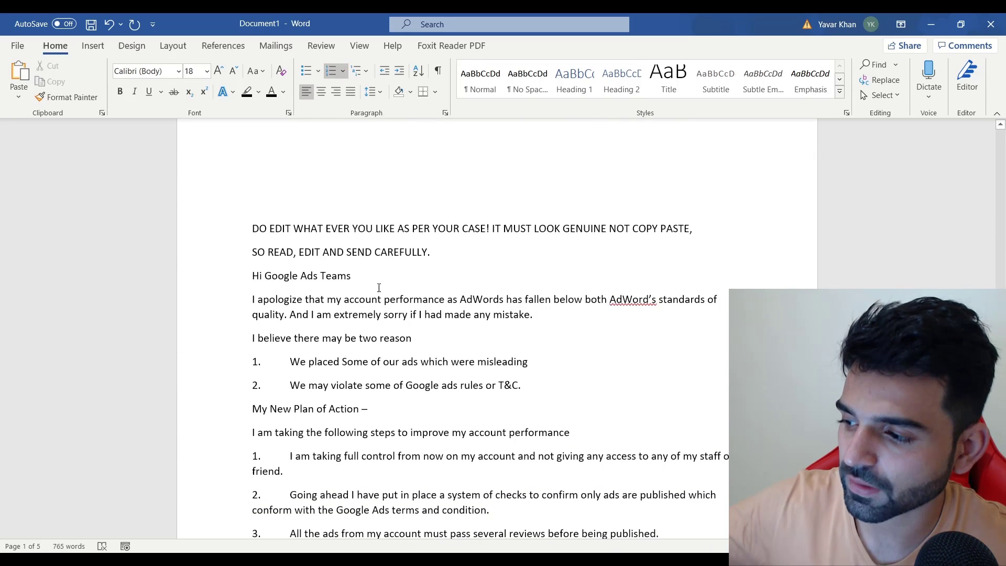
{"action": "left_click_drag", "start_coordinate": [267, 252], "coordinate": [415, 338]}
{"action": "left_click", "coordinate": [414, 338]}
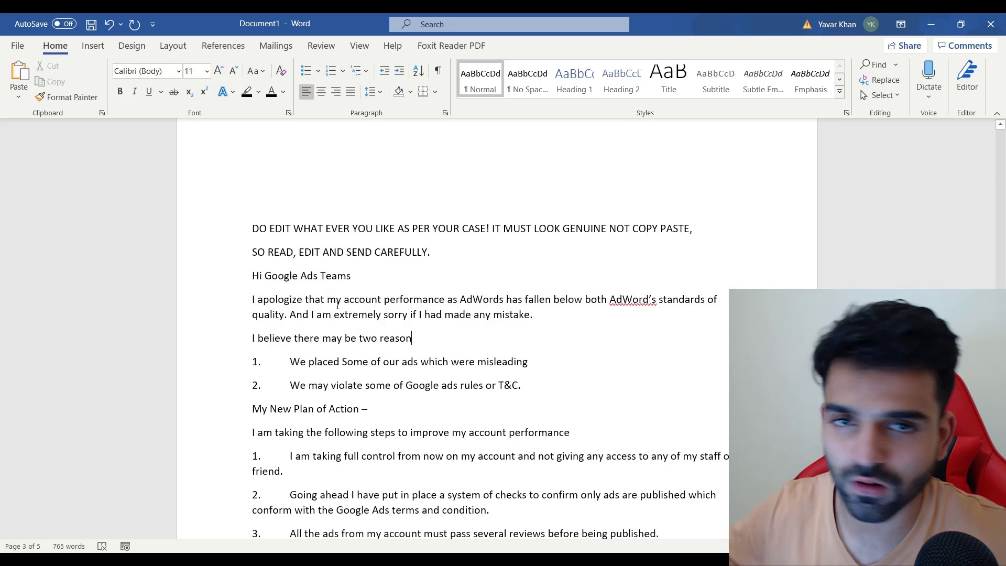
{"action": "scroll", "coordinate": [338, 306], "scroll_direction": "down", "scroll_amount": 3}
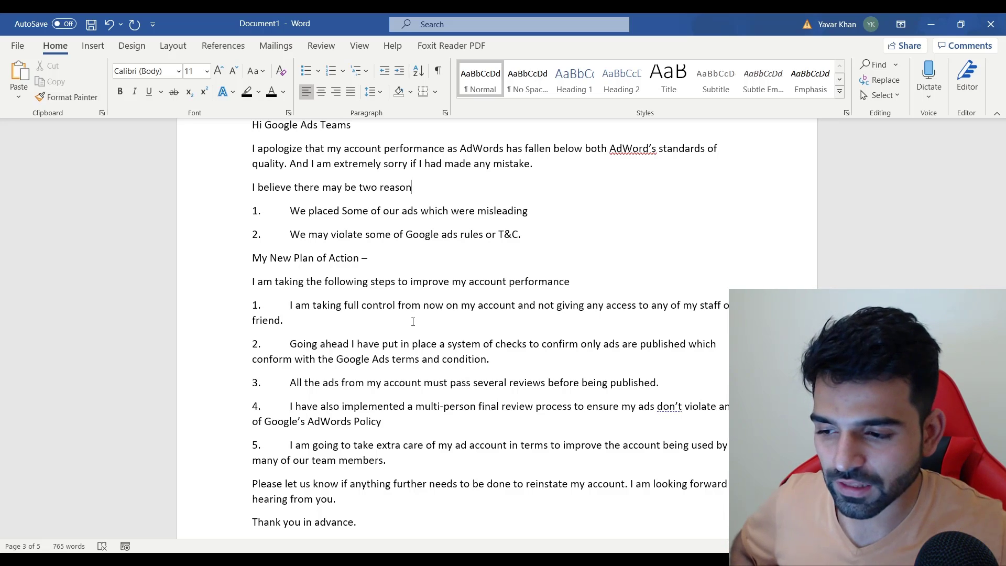
{"action": "scroll", "coordinate": [462, 324], "scroll_direction": "up", "scroll_amount": 20}
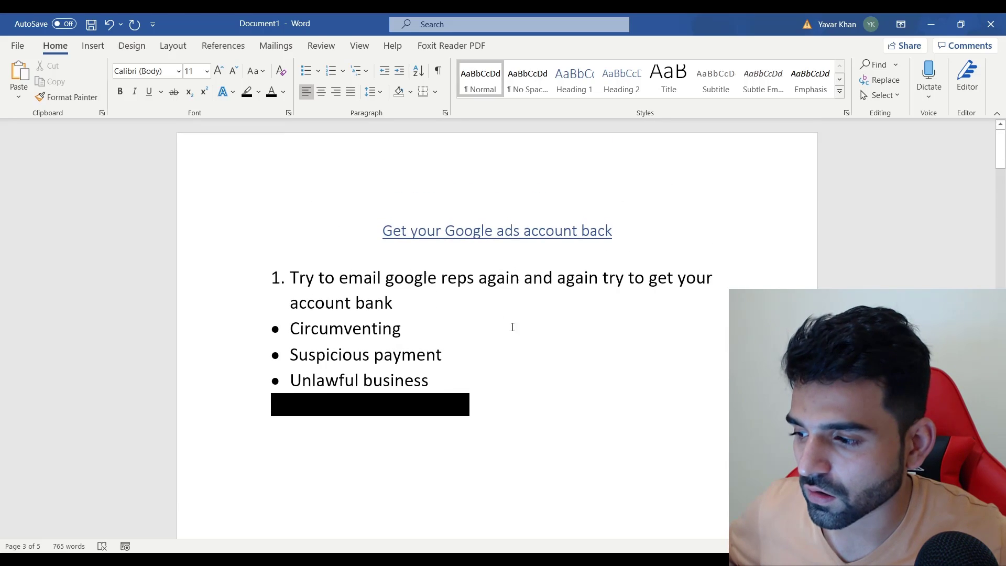
Colour the first numbered item and its three bullets red.
{"action": "left_click_drag", "start_coordinate": [443, 378], "coordinate": [291, 278]}
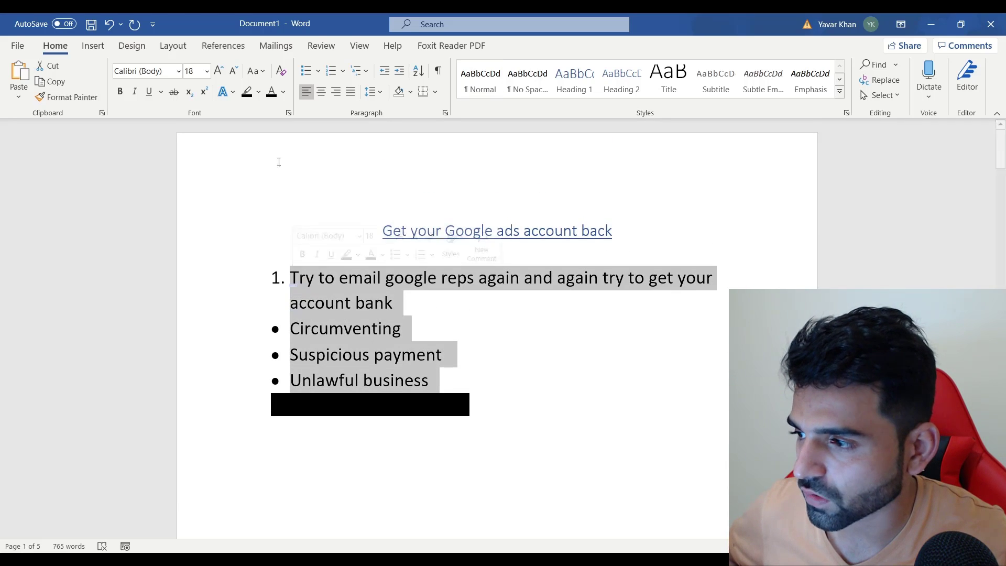
{"action": "left_click", "coordinate": [258, 92]}
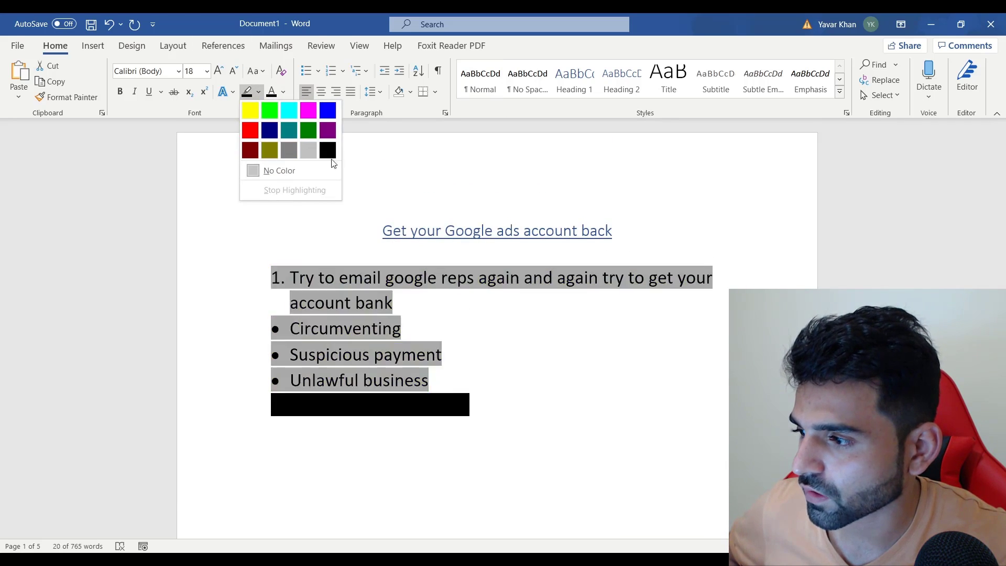
{"action": "left_click", "coordinate": [283, 93]}
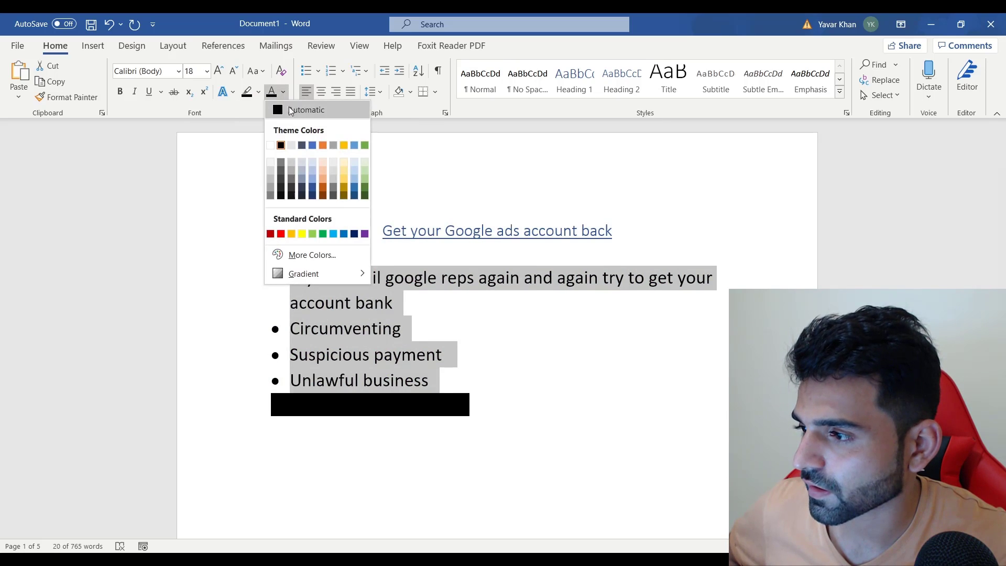
{"action": "left_click", "coordinate": [281, 234]}
{"action": "left_click", "coordinate": [461, 414]}
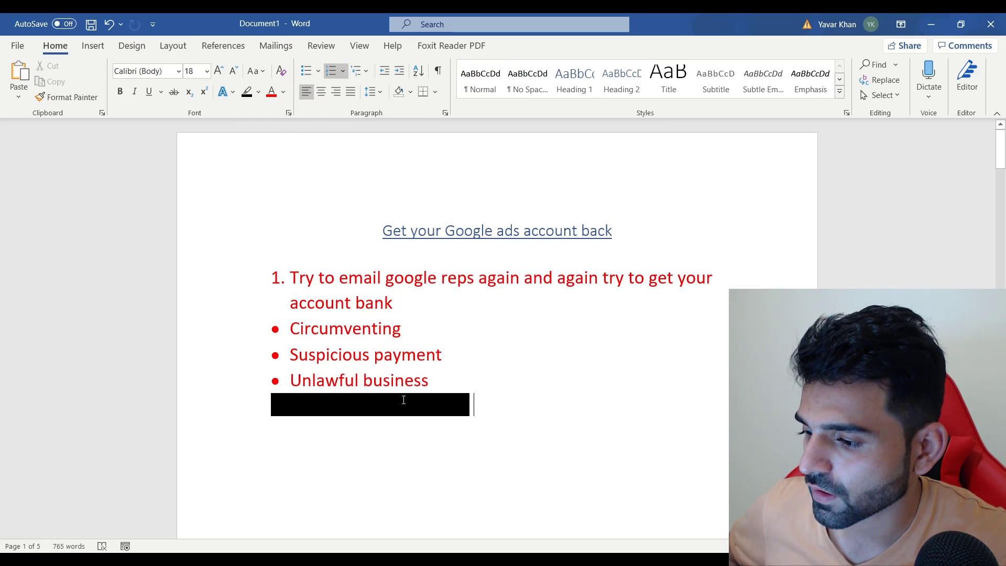
Remove the black highlight to reveal item 2, 'Use a manager account'.
{"action": "left_click_drag", "start_coordinate": [477, 404], "coordinate": [271, 404]}
{"action": "left_click", "coordinate": [258, 93]}
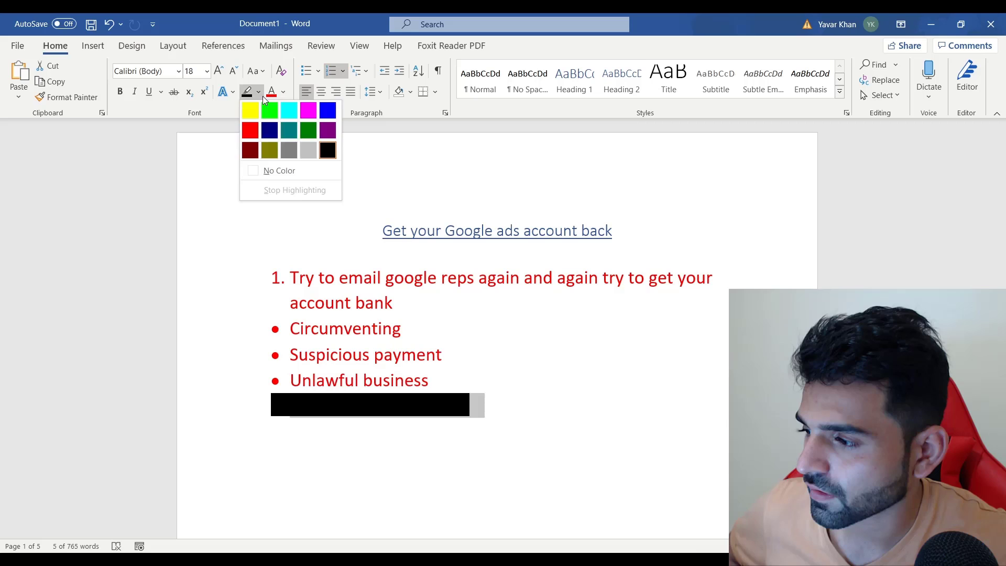
{"action": "left_click", "coordinate": [287, 171]}
{"action": "left_click", "coordinate": [559, 426]}
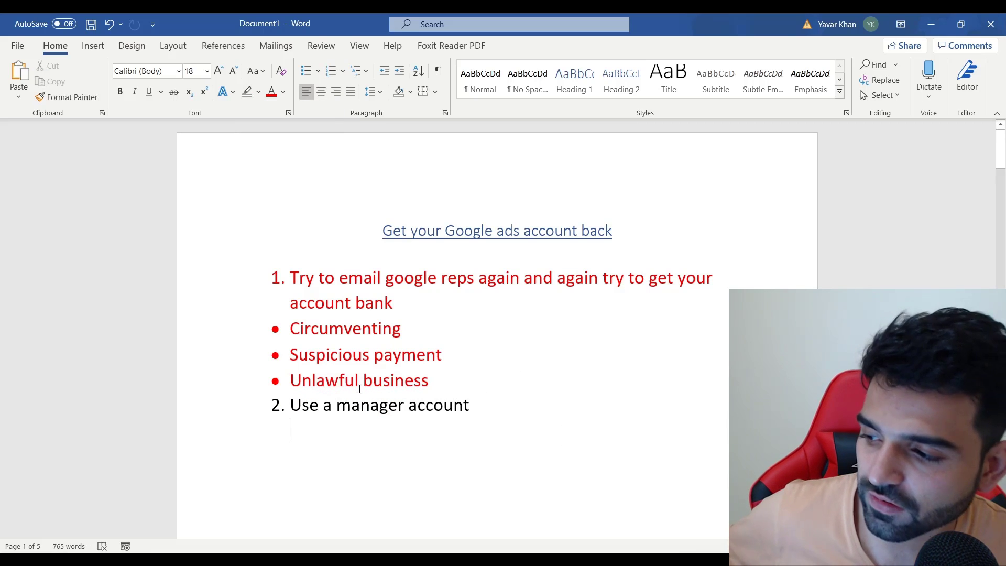
{"action": "left_click_drag", "start_coordinate": [417, 329], "coordinate": [290, 334]}
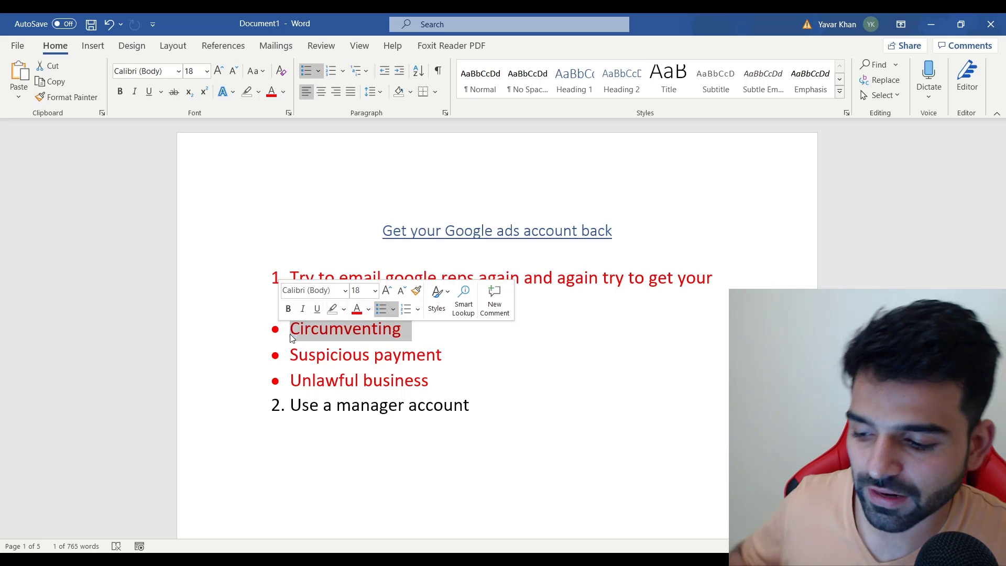
Go to the Google Ads manager account's Performance page and close the notifications panel.
{"action": "key", "text": "alt+Tab"}
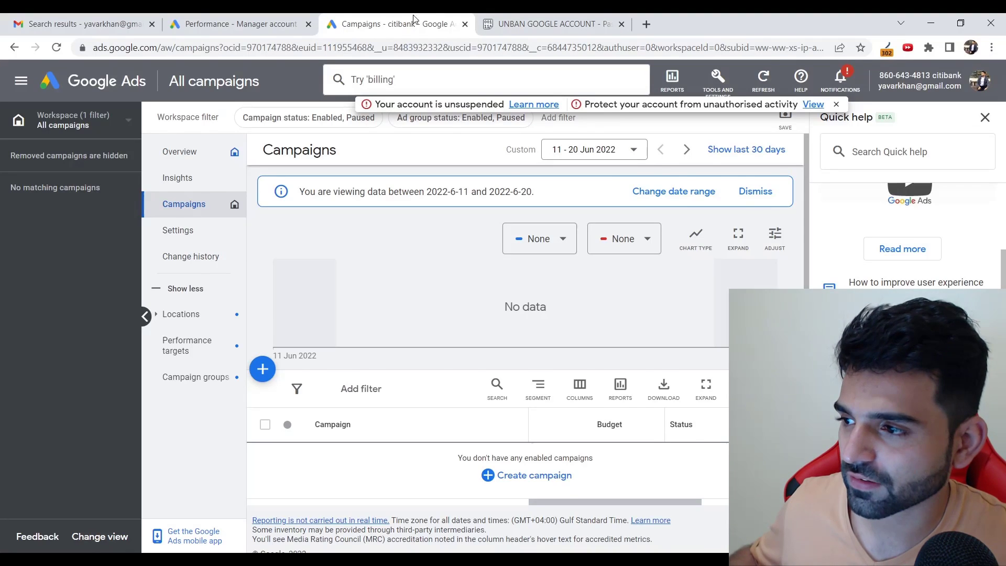
{"action": "left_click", "coordinate": [250, 19]}
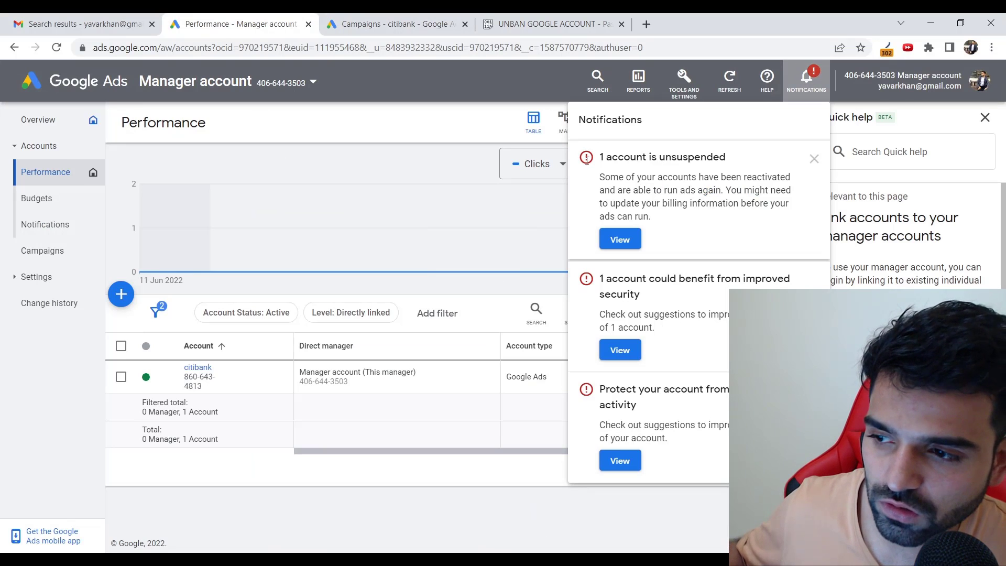
{"action": "left_click", "coordinate": [813, 90]}
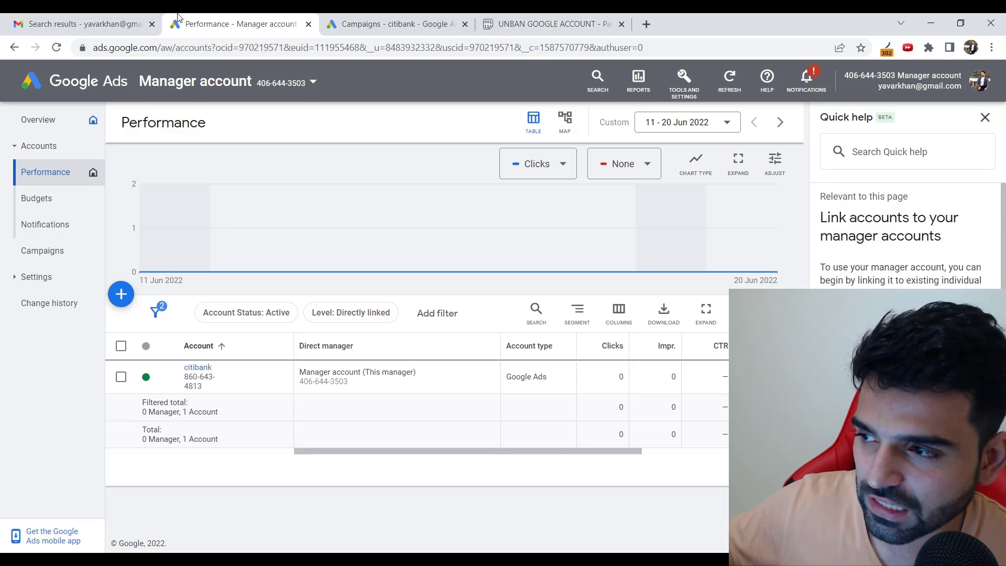
Switch twice between the citibank Campaigns page and the manager account's Performance page.
{"action": "left_click", "coordinate": [366, 24]}
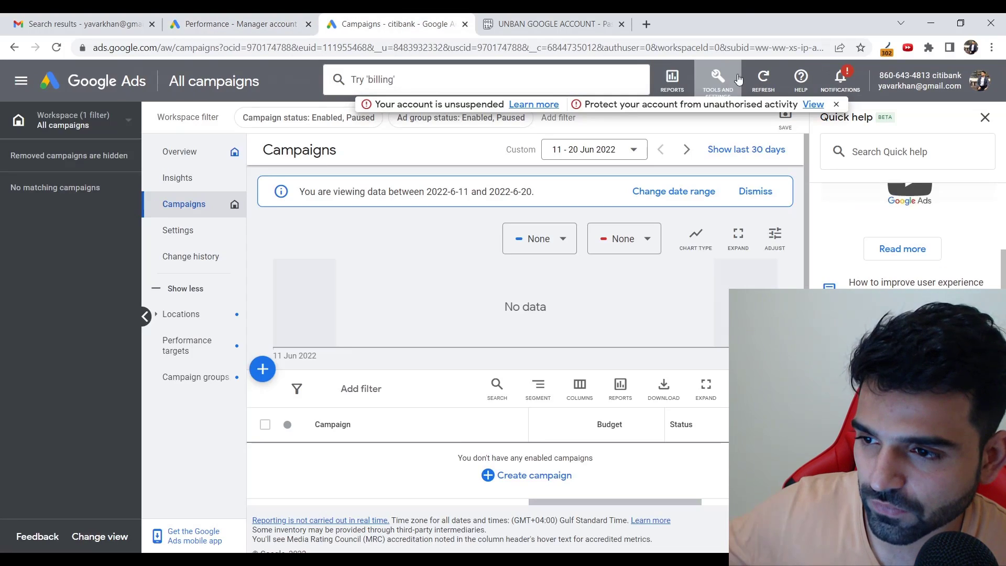
{"action": "left_click", "coordinate": [263, 18]}
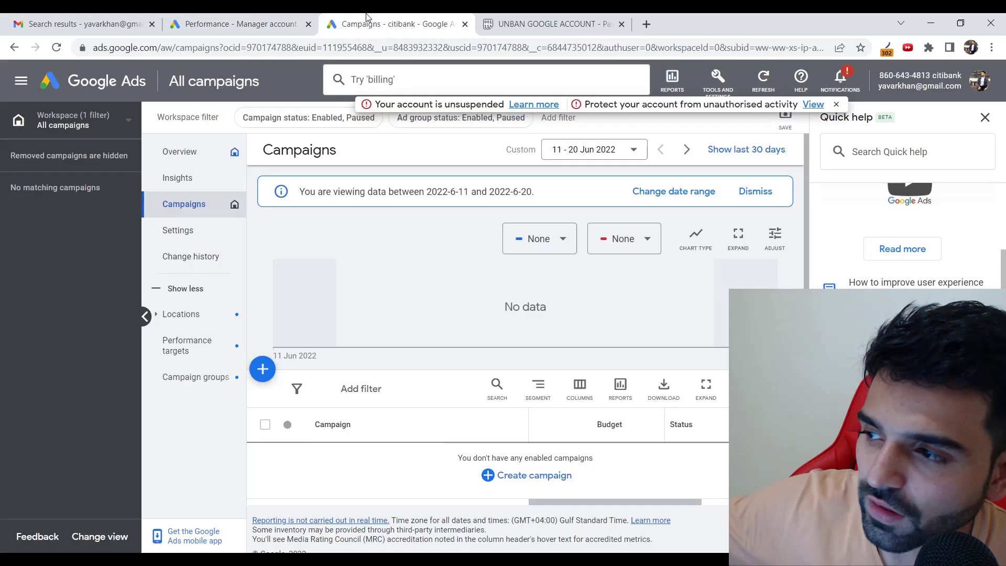
{"action": "left_click", "coordinate": [370, 22]}
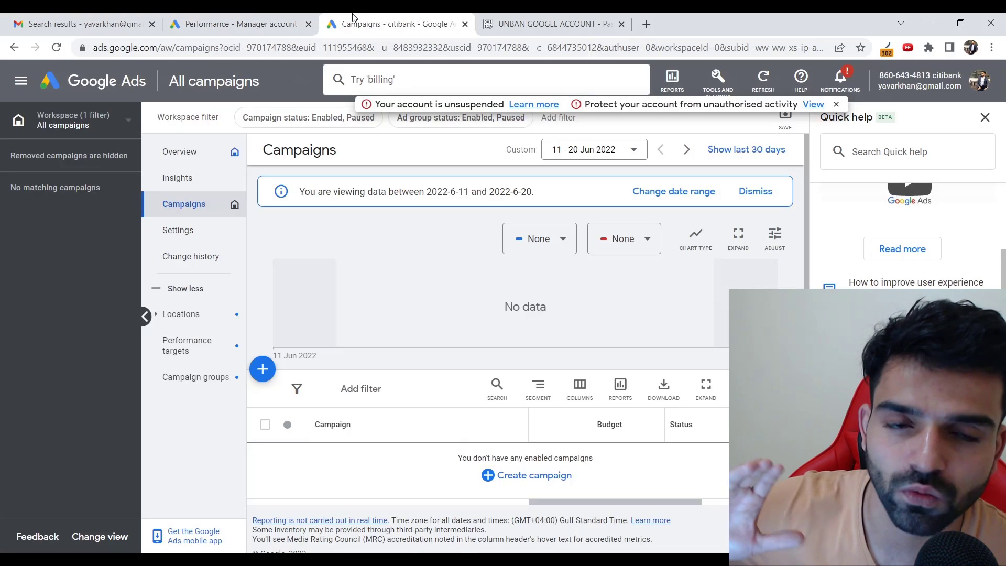
{"action": "left_click", "coordinate": [249, 18]}
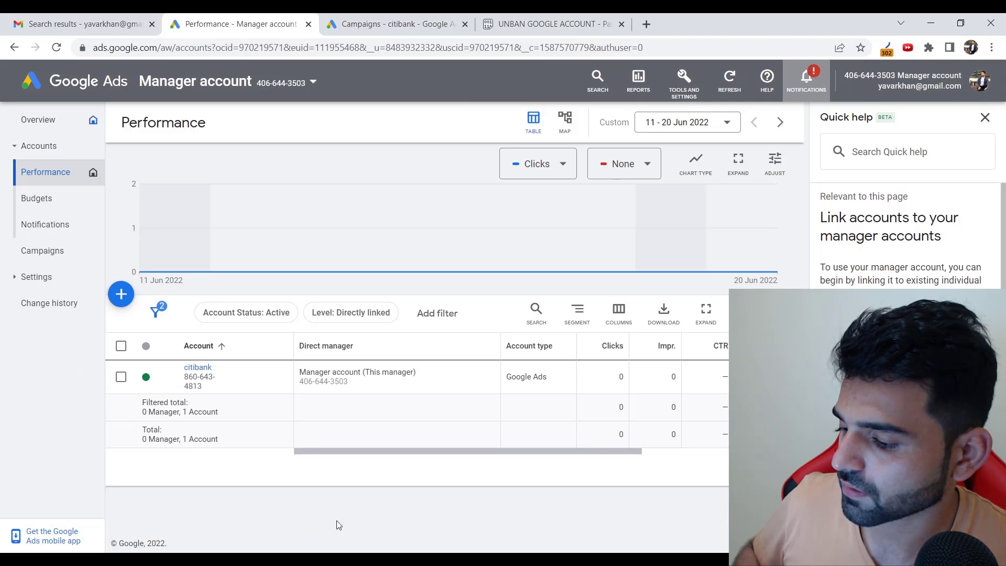
Extend item 2 to read 'Use a manager account to unlock'.
{"action": "left_click", "coordinate": [109, 552]}
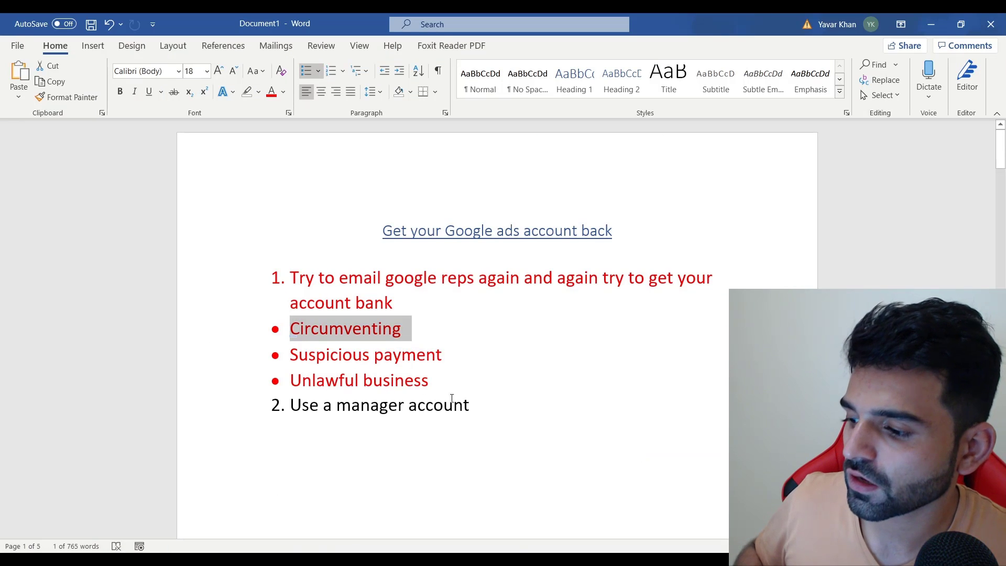
{"action": "left_click", "coordinate": [502, 414]}
{"action": "key", "text": "Return"}
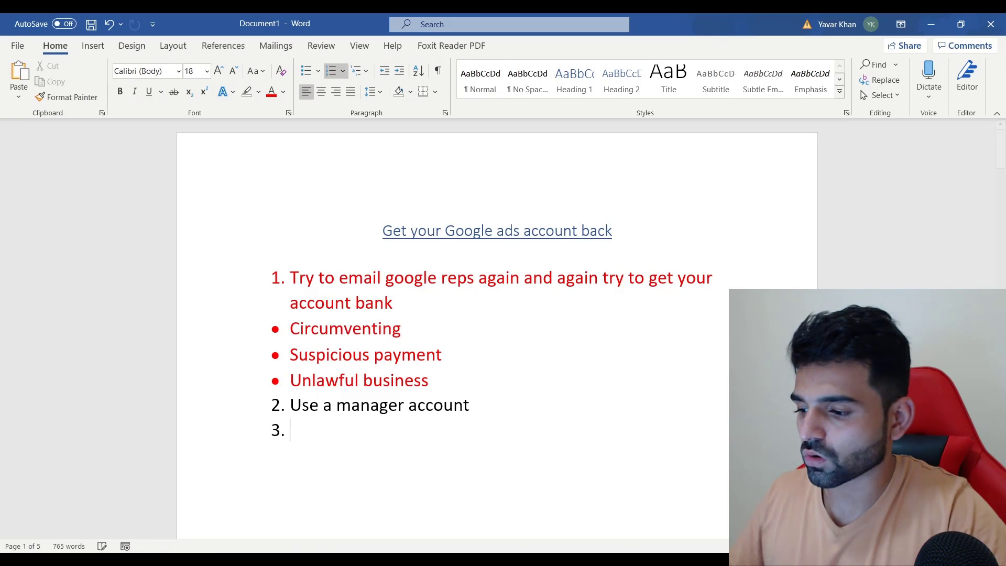
{"action": "key", "text": "BackSpace"}
{"action": "key", "text": "BackSpace"}
{"action": "key", "text": "BackSpace"}
{"action": "type", "text": "to"}
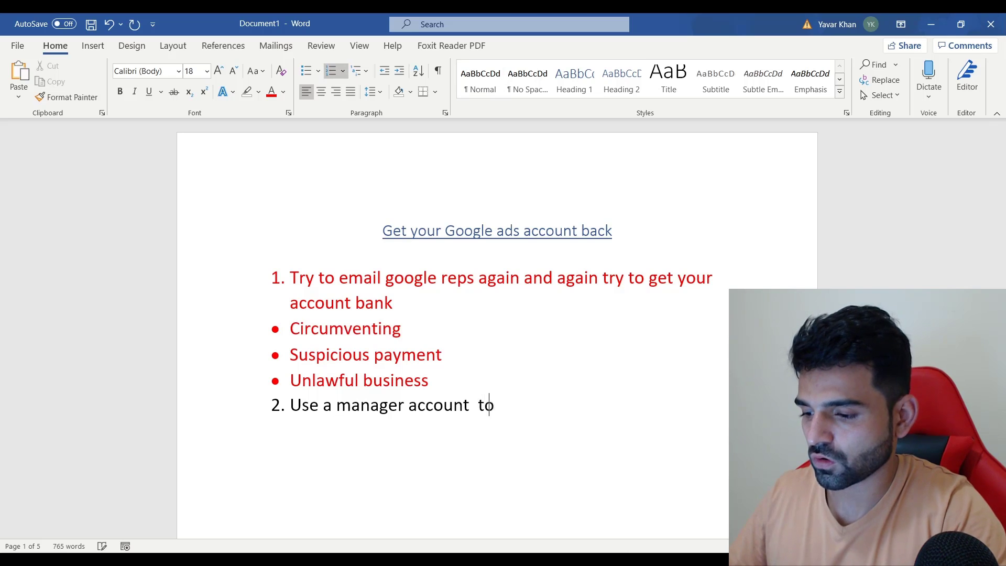
{"action": "type", "text": " unlic"}
{"action": "key", "text": "BackSpace"}
{"action": "key", "text": "BackSpace"}
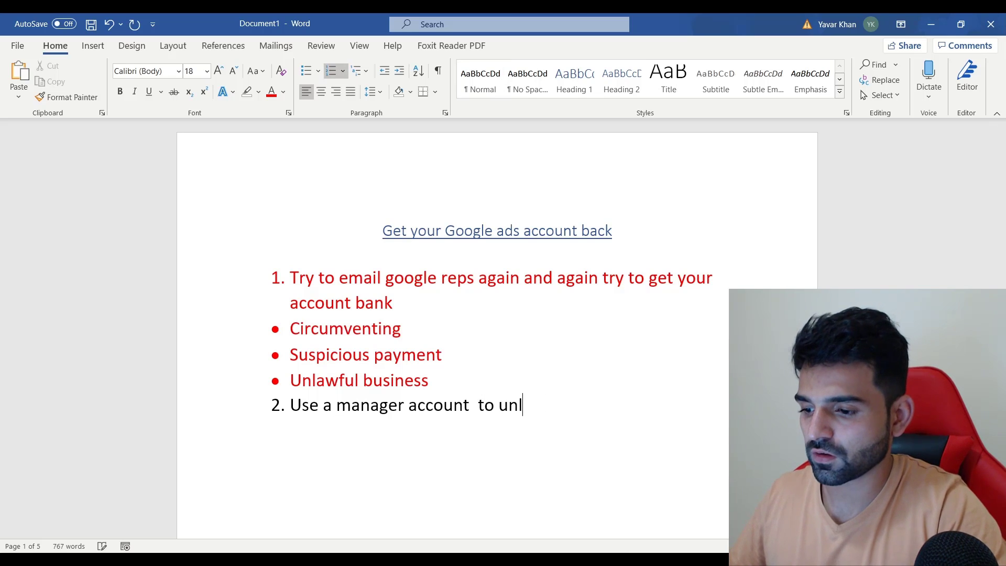
{"action": "type", "text": "ock"}
{"action": "key", "text": "Return"}
{"action": "key", "text": "BackSpace"}
{"action": "key", "text": "BackSpace"}
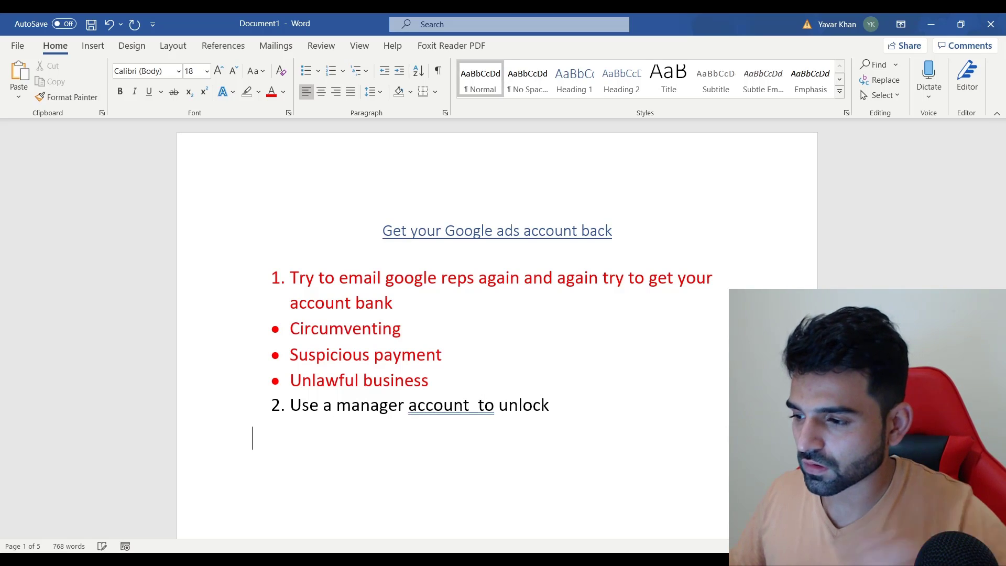
Add a 'White hat way:' label on a new line above the list.
{"action": "left_click", "coordinate": [659, 253]}
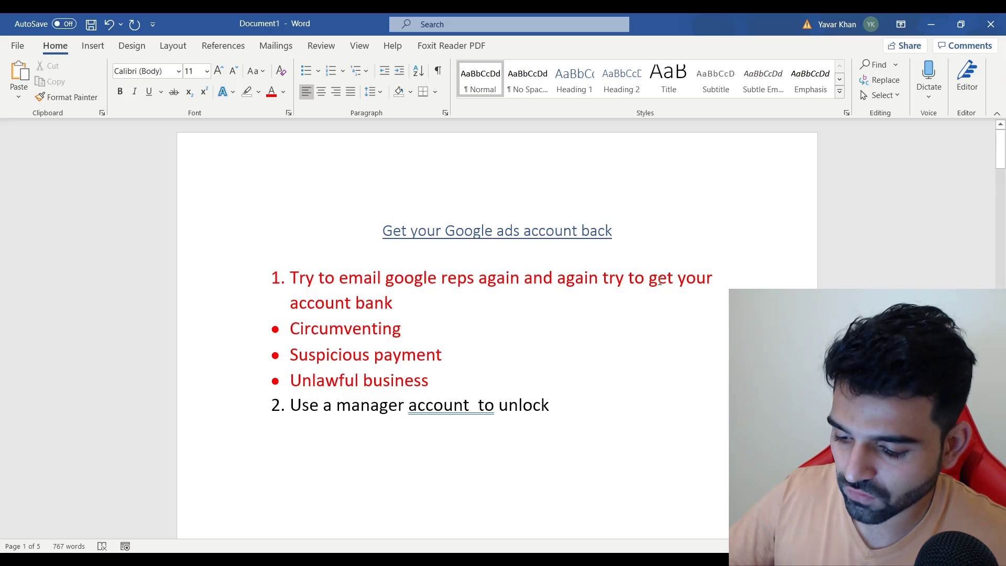
{"action": "key", "text": "Return"}
{"action": "type", "text": "White hat way"}
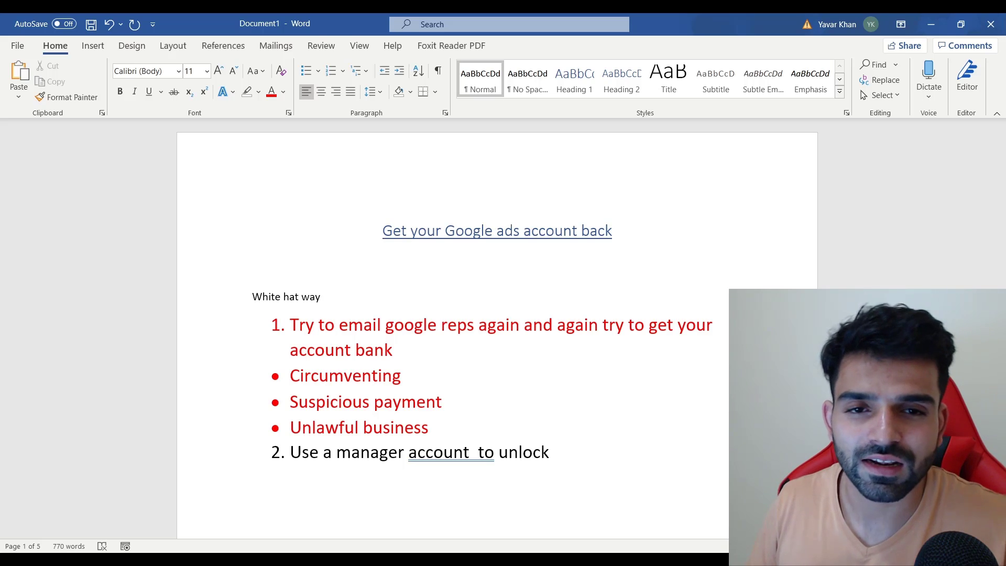
{"action": "type", "text": ":"}
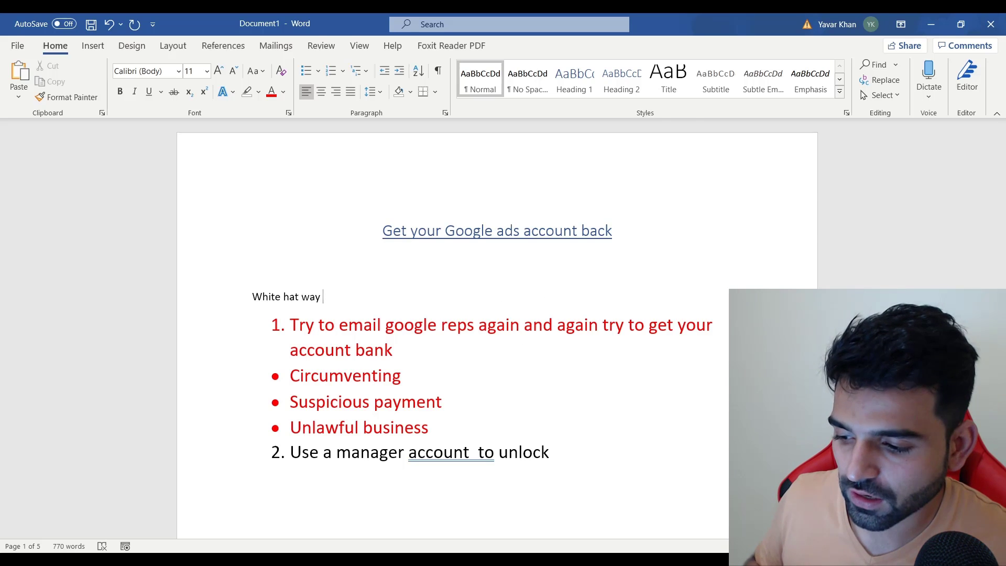
{"action": "key", "text": "alt+Tab"}
Show the citibank profile card with a Cancelled Ads account, then select item 2 in Word.
{"action": "left_click", "coordinate": [394, 23]}
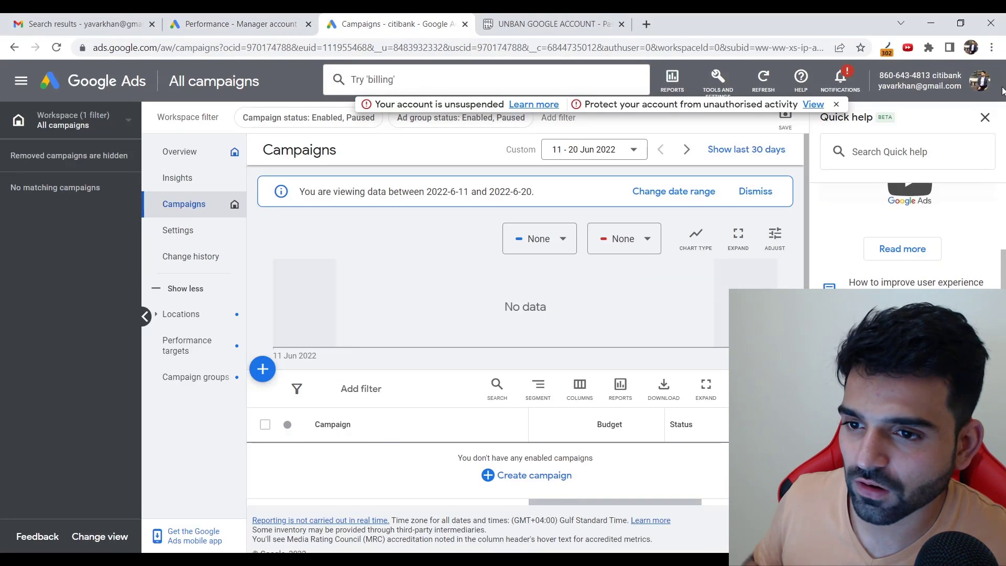
{"action": "left_click", "coordinate": [979, 80]}
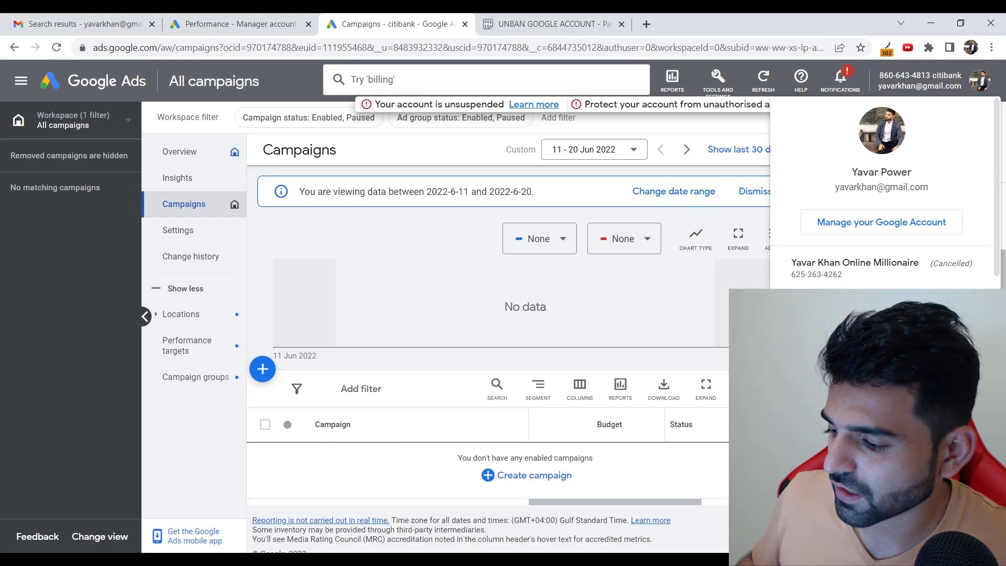
{"action": "key", "text": "alt+Tab"}
{"action": "left_click_drag", "start_coordinate": [290, 428], "coordinate": [443, 454]}
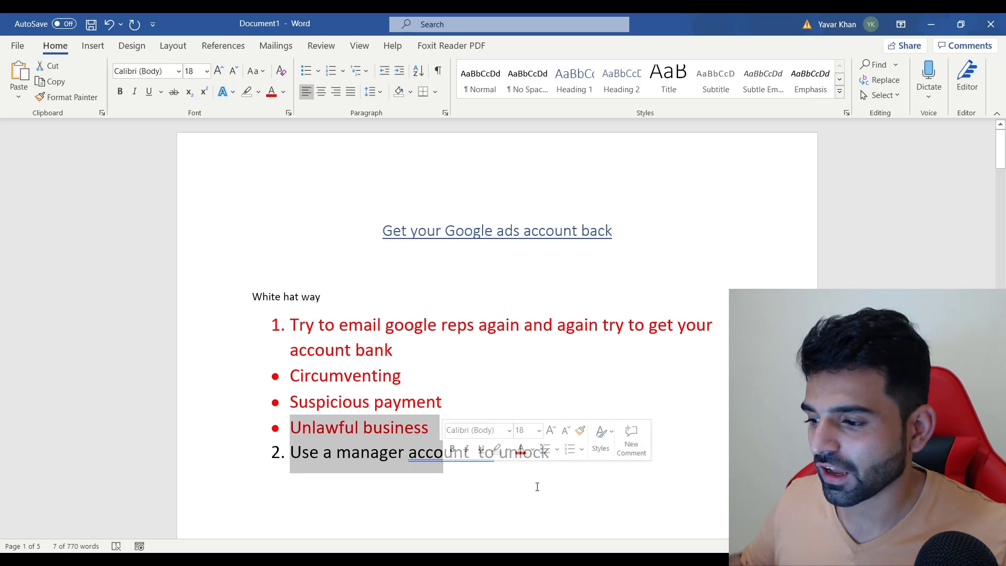
Type a 'Grey hat' heading below item 2, followed by two empty lines.
{"action": "left_click", "coordinate": [600, 446]}
{"action": "key", "text": "Return"}
{"action": "key", "text": "Return"}
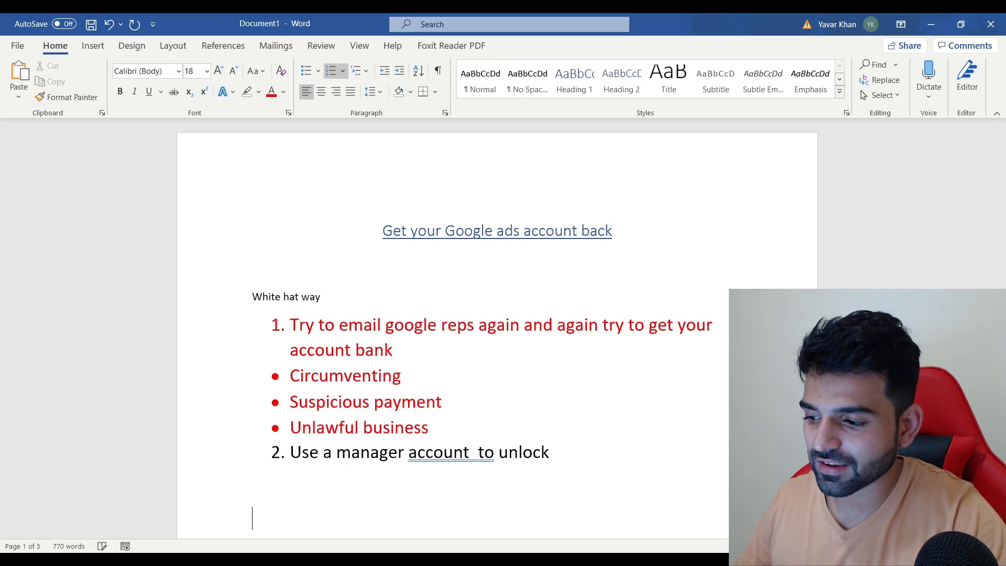
{"action": "type", "text": "Grety"}
{"action": "key", "text": "BackSpace"}
{"action": "key", "text": "BackSpace"}
{"action": "type", "text": "y hat"}
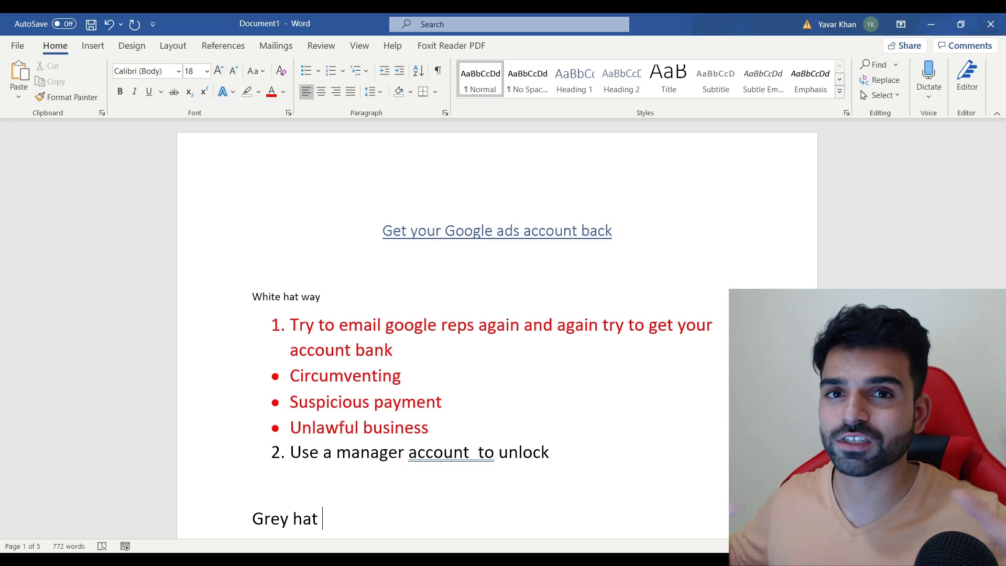
{"action": "key", "text": "Return"}
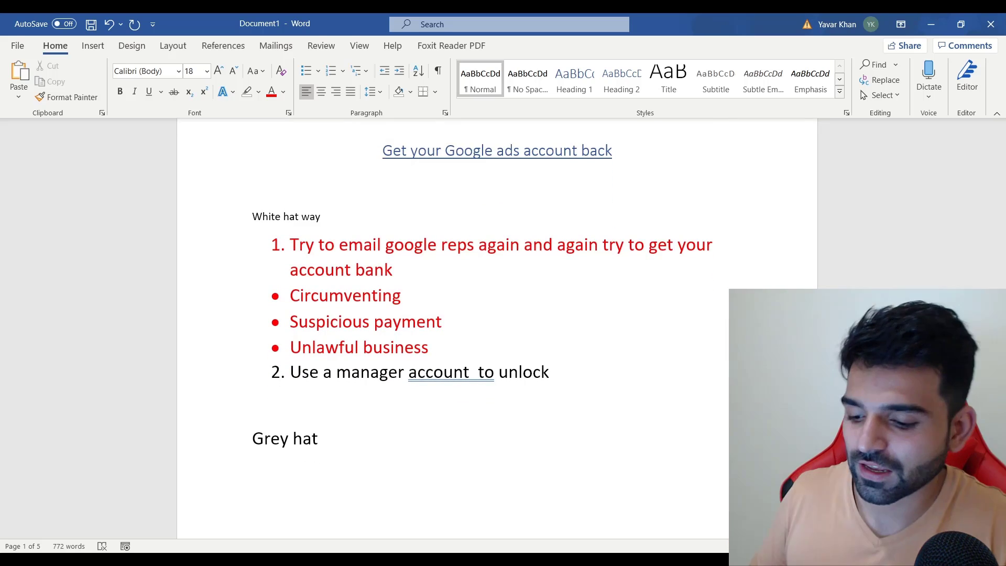
{"action": "key", "text": "Return"}
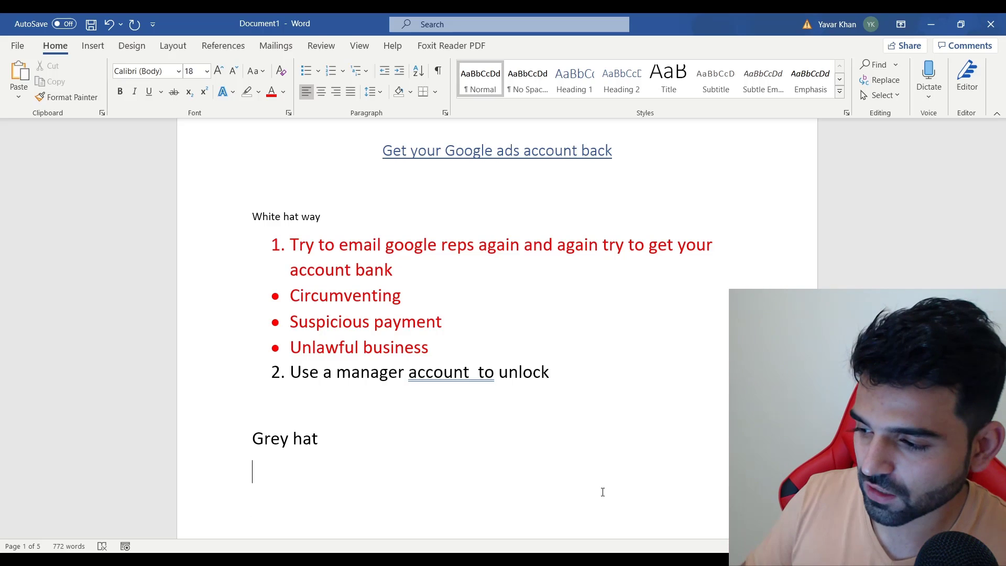
Start the auto-numbered grey-hat list with '1. SSN (VCC)'.
{"action": "type", "text": "1. SSN"}
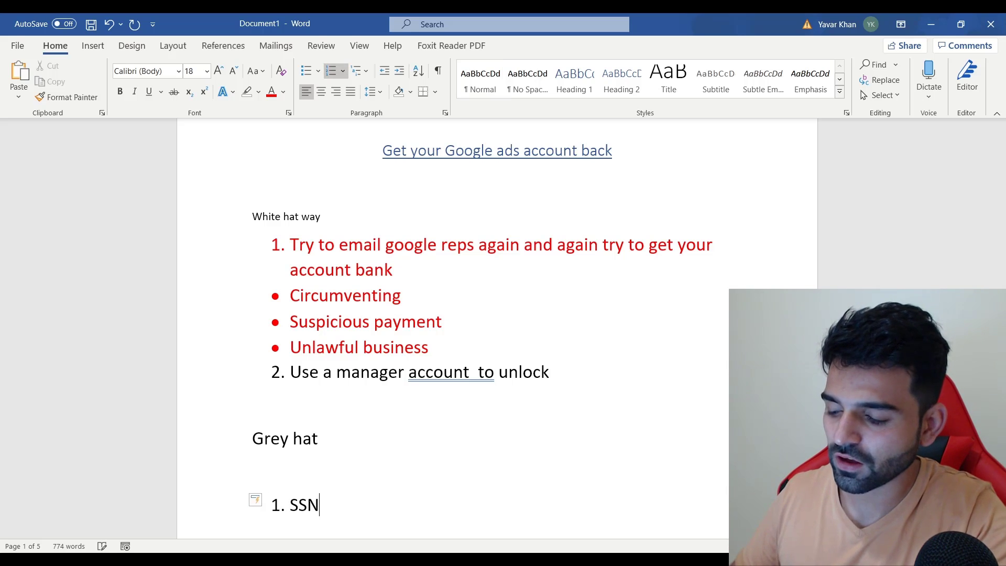
{"action": "key", "text": "BackSpace"}
{"action": "type", "text": "N"}
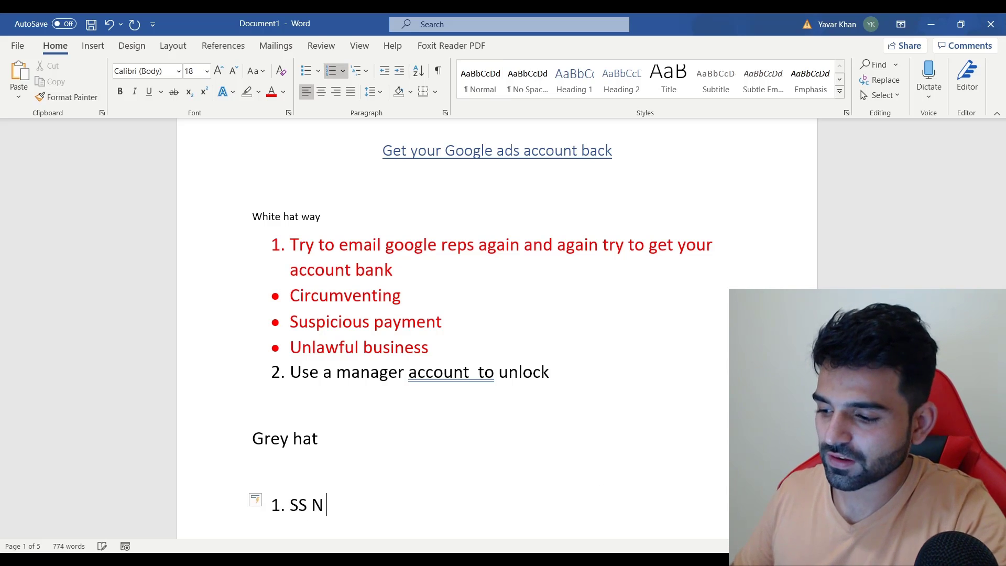
{"action": "key", "text": "BackSpace"}
{"action": "key", "text": "BackSpace"}
{"action": "type", "text": "N"}
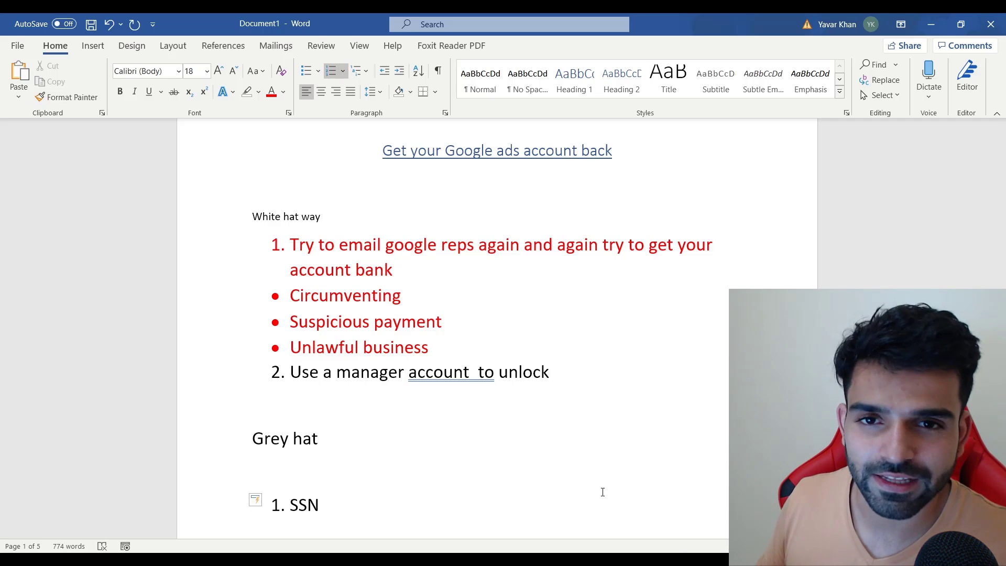
{"action": "type", "text": "()"}
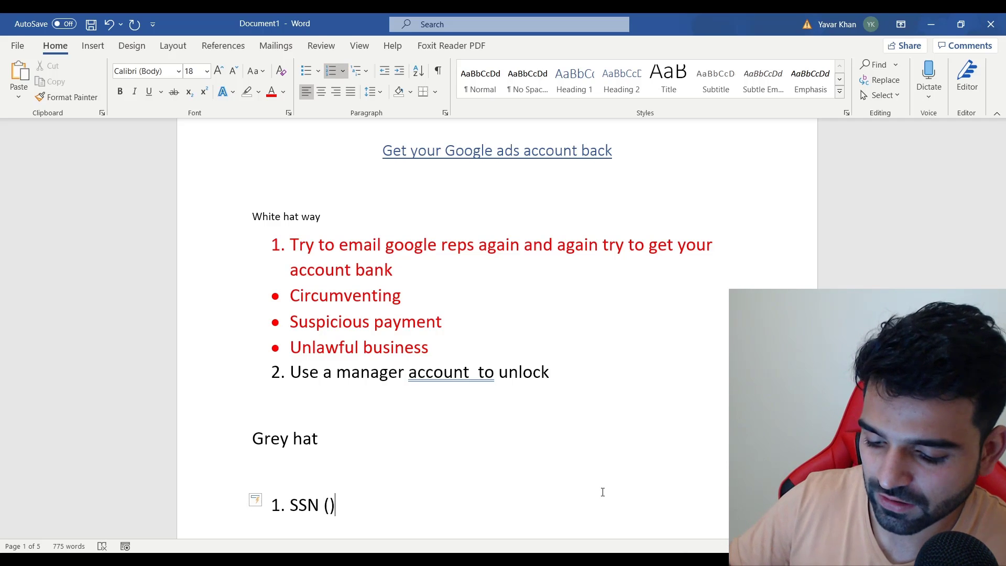
{"action": "type", "text": "VCC"}
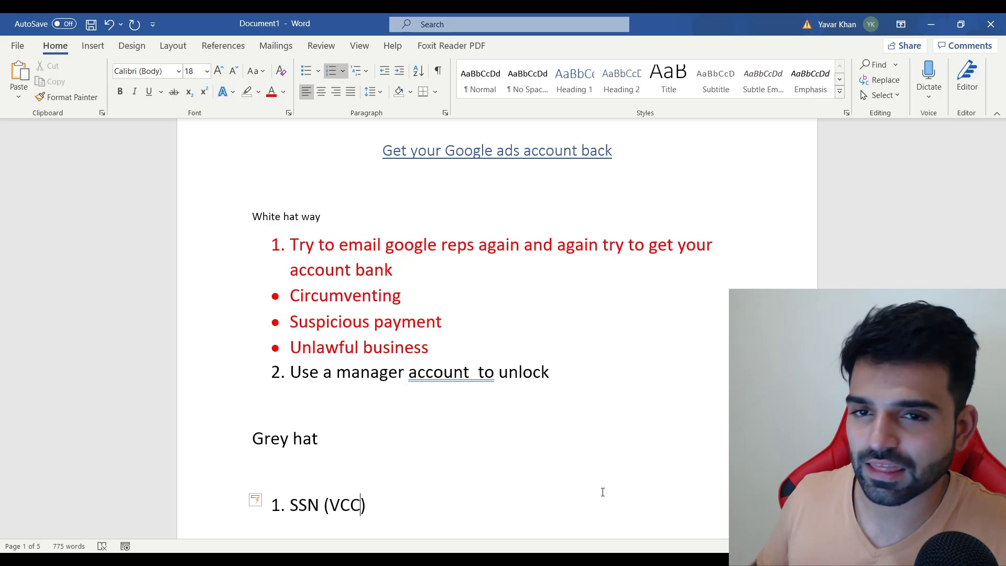
Add item 2 'Create google ad account' and end the numbered list.
{"action": "key", "text": "Return"}
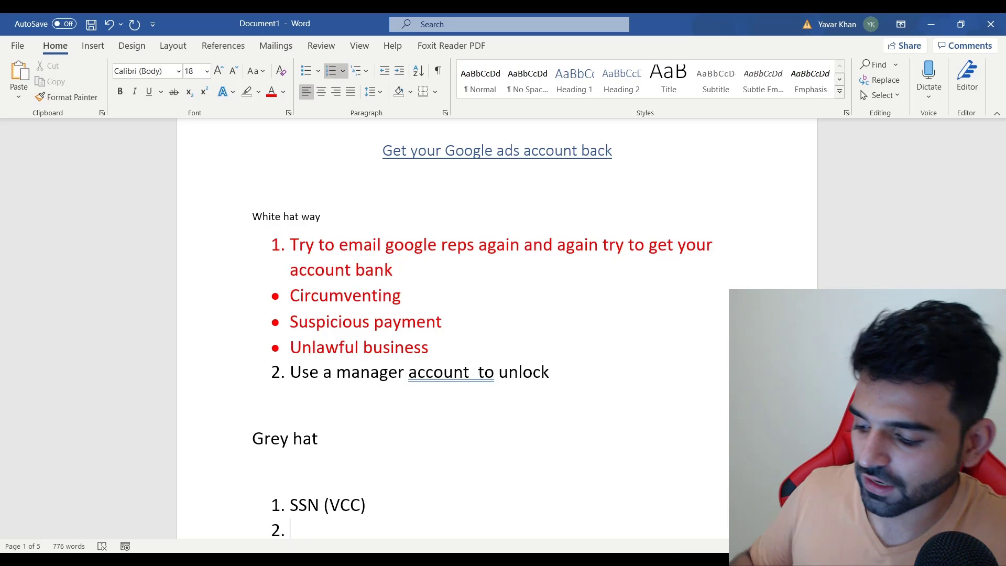
{"action": "type", "text": "Create "}
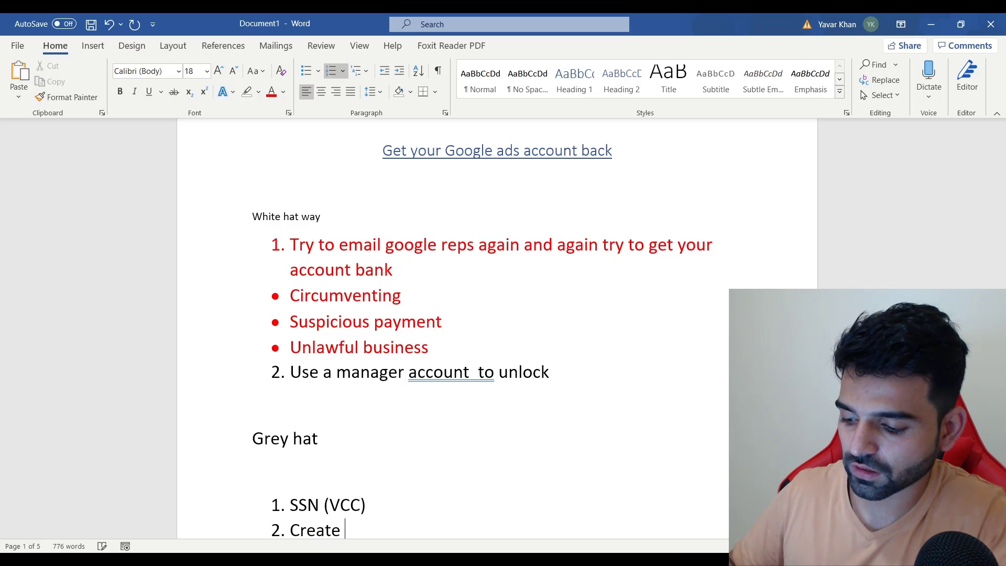
{"action": "type", "text": "google ads"}
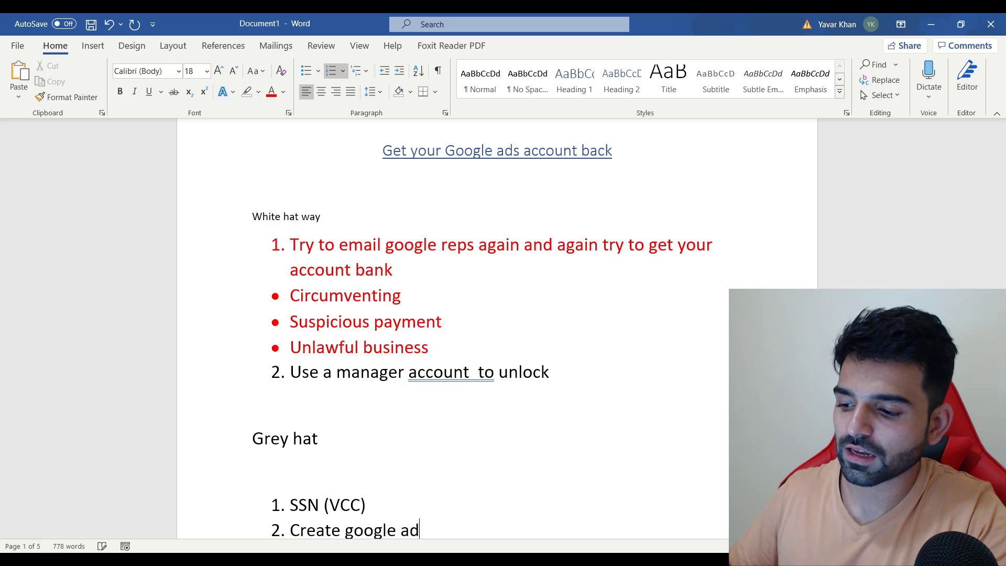
{"action": "key", "text": "BackSpace"}
{"action": "key", "text": "BackSpace"}
{"action": "type", "text": "account"}
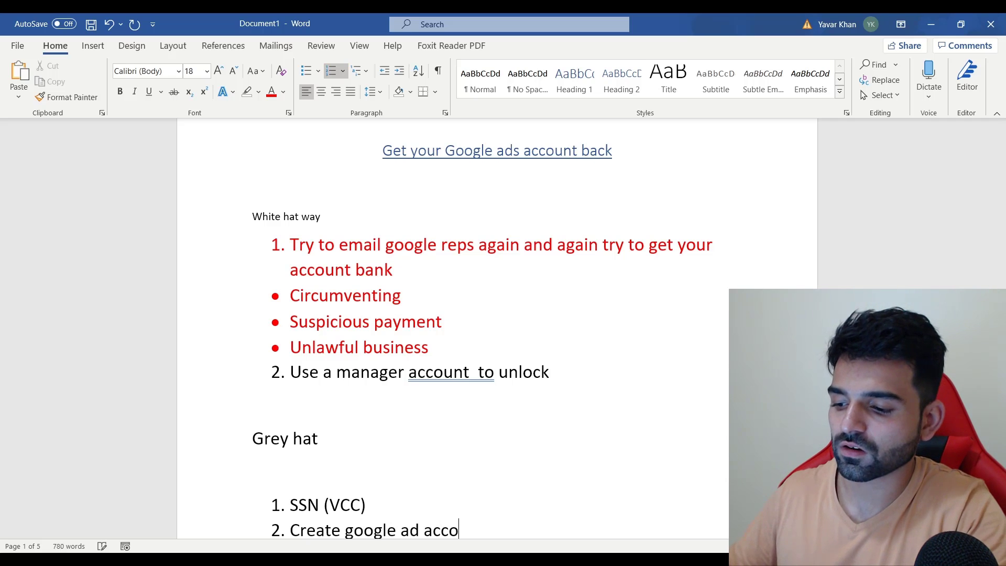
{"action": "key", "text": "Return"}
{"action": "scroll", "coordinate": [383, 525], "scroll_direction": "down", "scroll_amount": 1}
{"action": "key", "text": "BackSpace"}
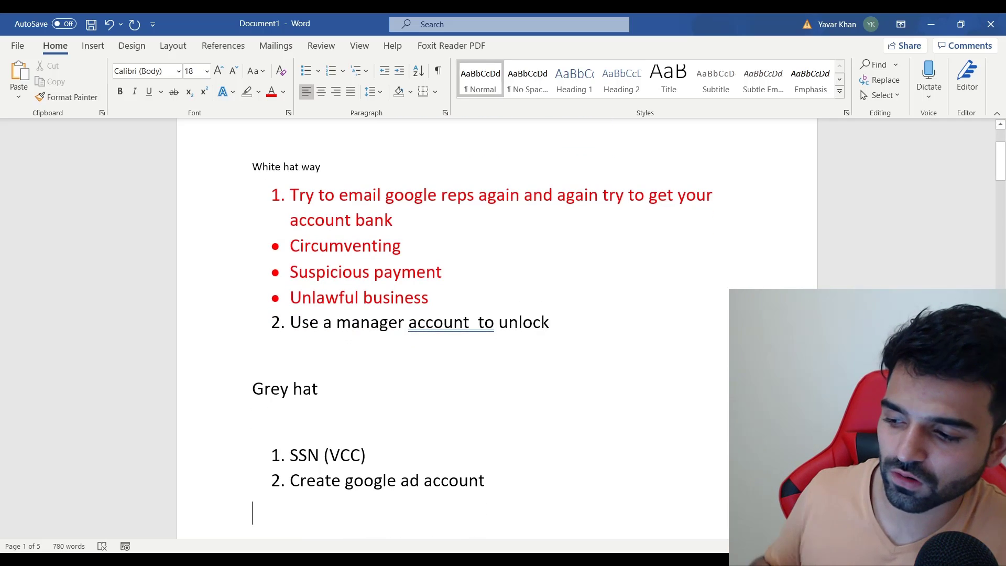